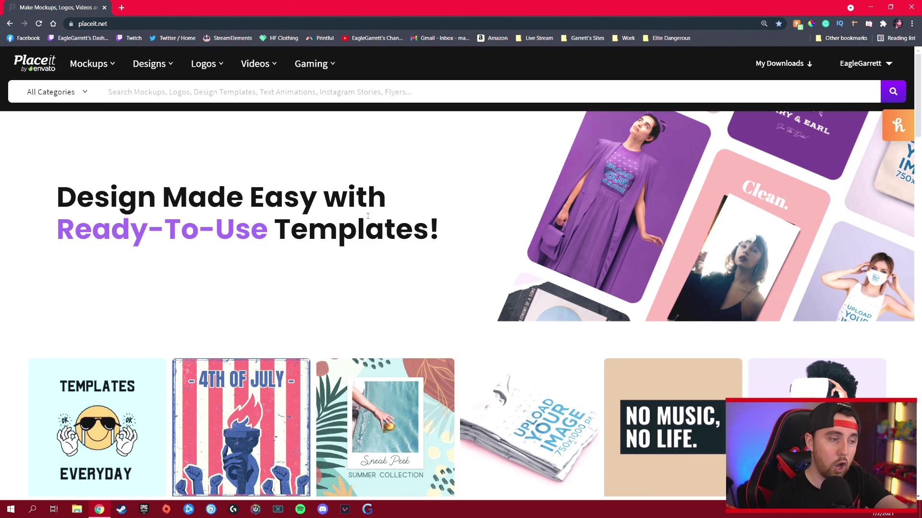
# Step: Open Placeit's Logo Maker from the Gaming and Logos menus in the top navigation
pyautogui.moveTo(300, 66)
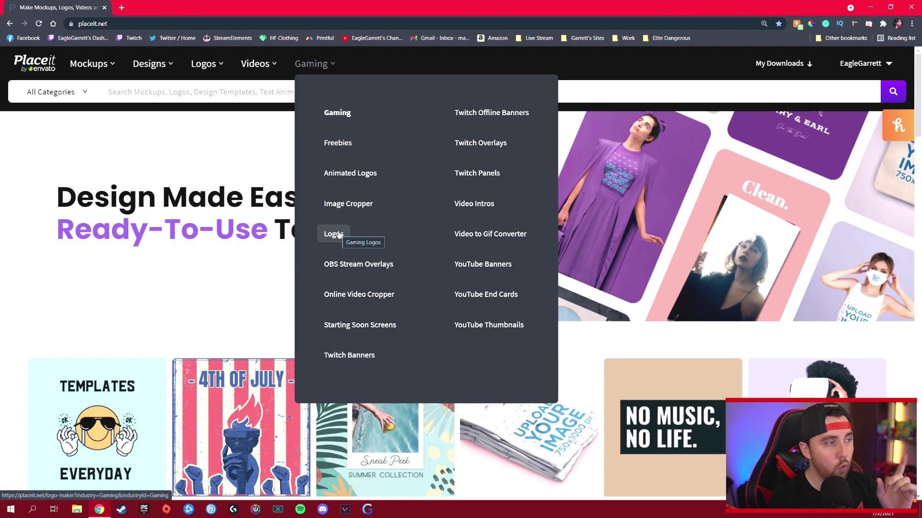
pyautogui.moveTo(229, 73)
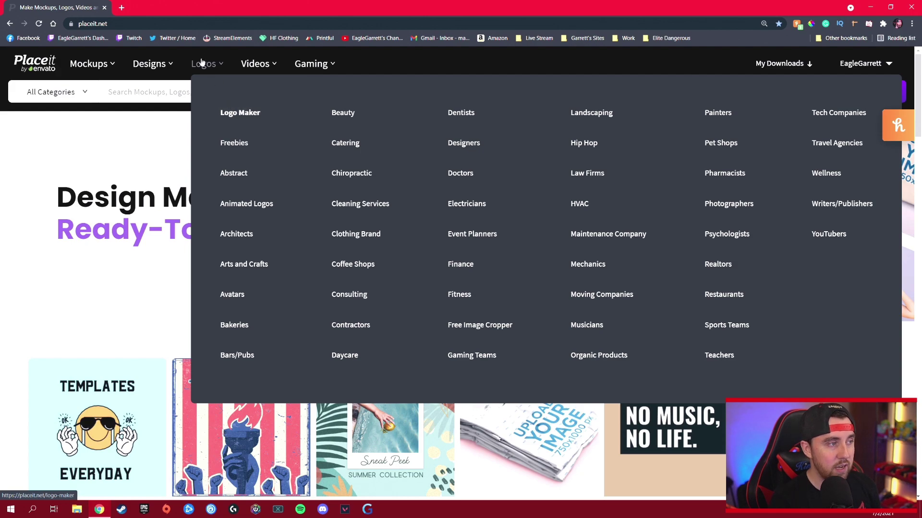
pyautogui.click(255, 114)
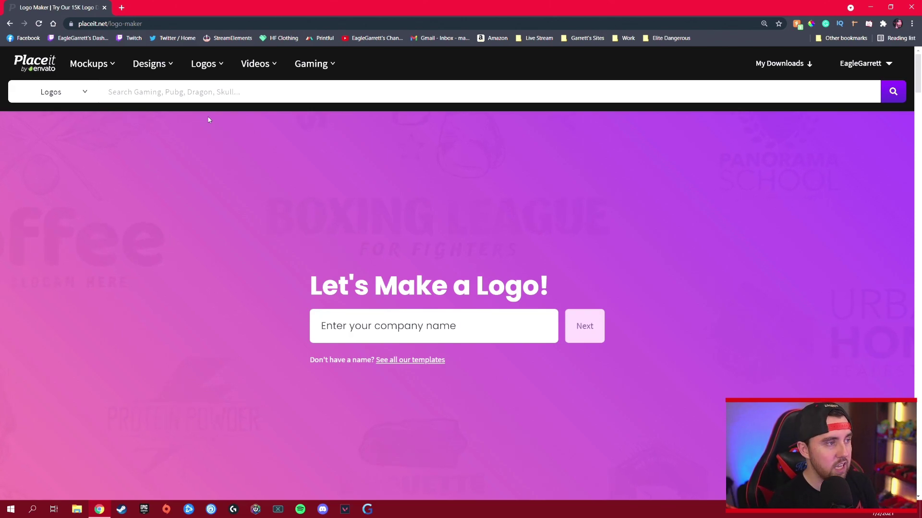
# Step: Fill the company-name field with the saved brand name and continue
pyautogui.moveTo(222, 57)
pyautogui.click(234, 113)
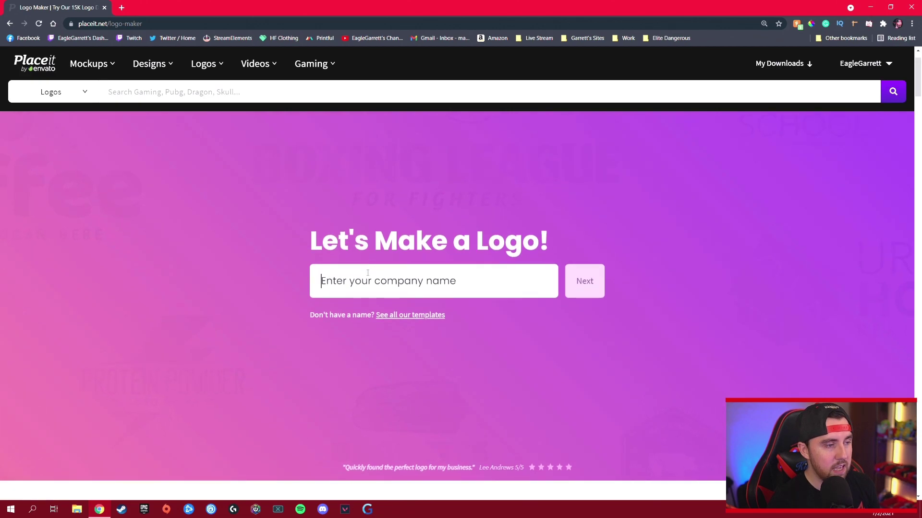
pyautogui.click(366, 279)
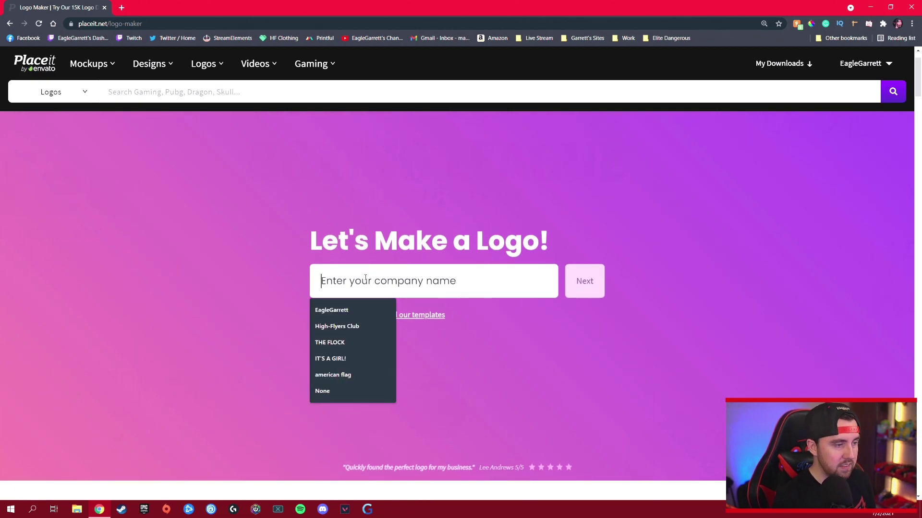
pyautogui.click(361, 312)
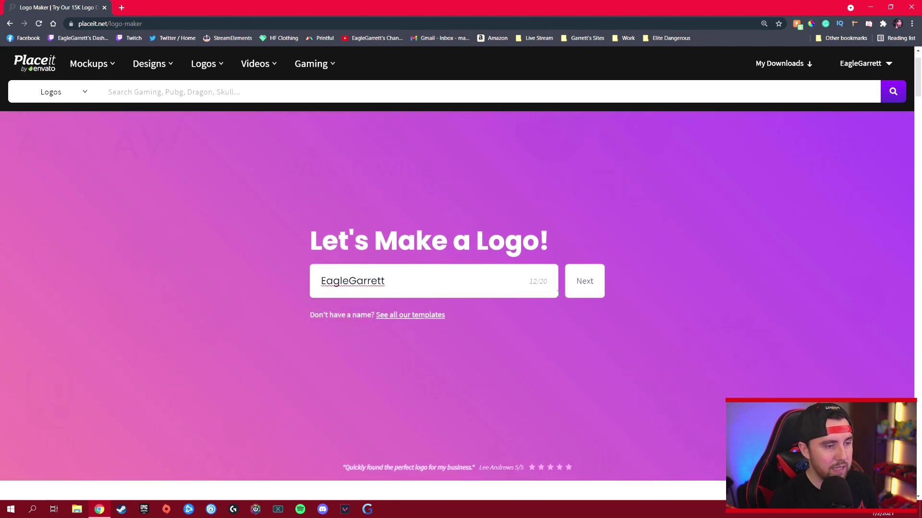
pyautogui.click(585, 283)
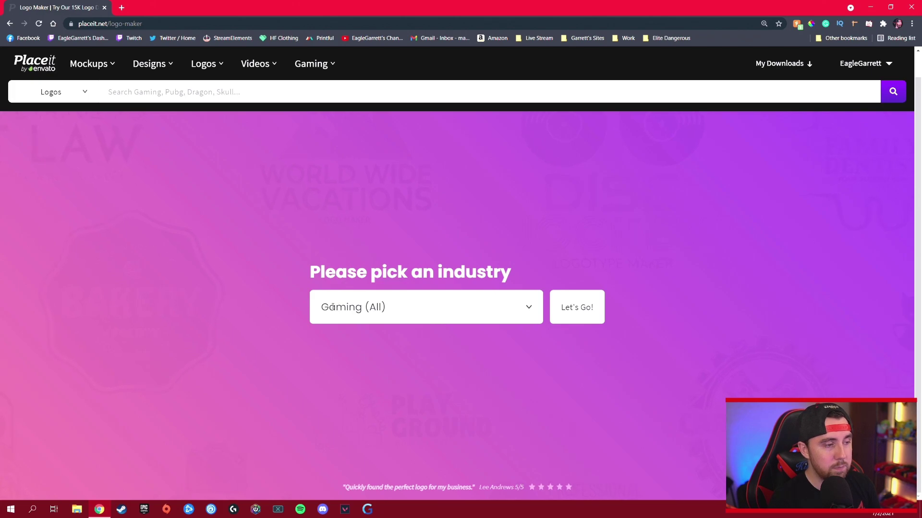
# Step: Choose Logos (All) as the industry and show the matching logo templates
pyautogui.click(529, 310)
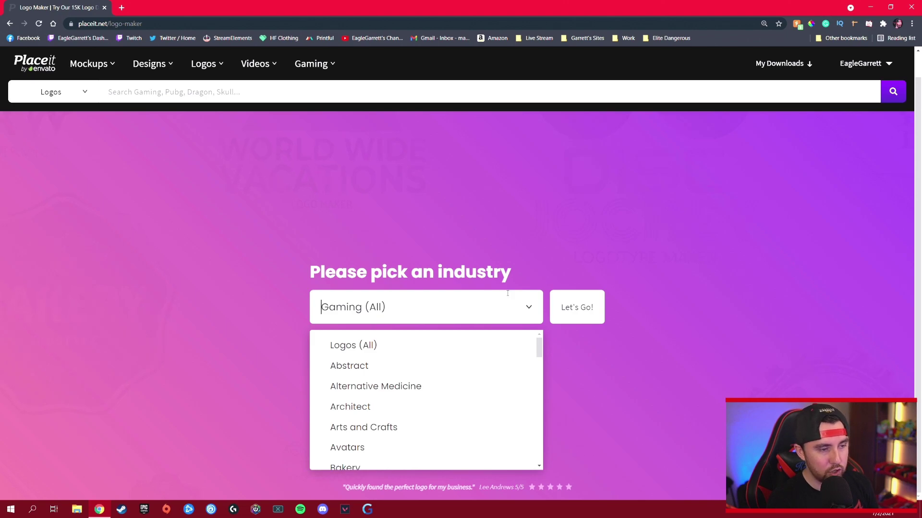
pyautogui.click(366, 347)
pyautogui.click(579, 315)
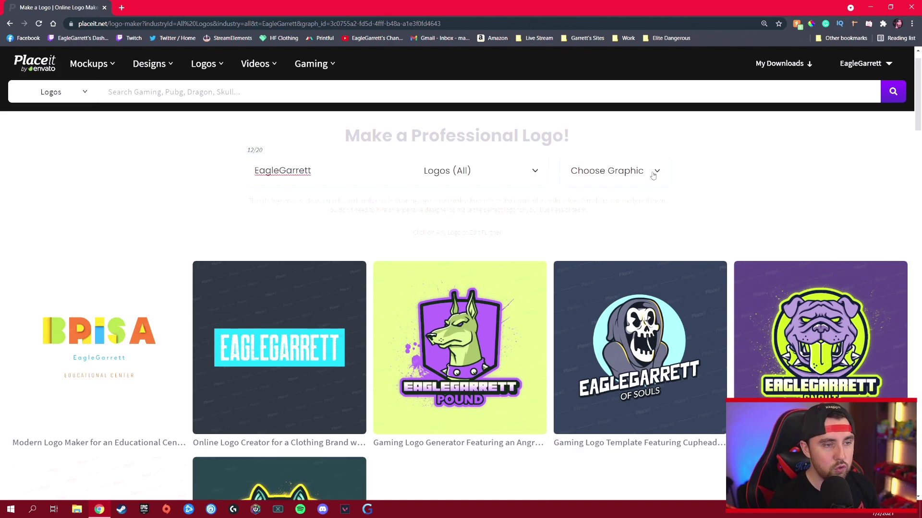
# Step: Search the graphic picker for 'eagle' and choose the shield eagle icon
pyautogui.scroll(-2, 651, 228)
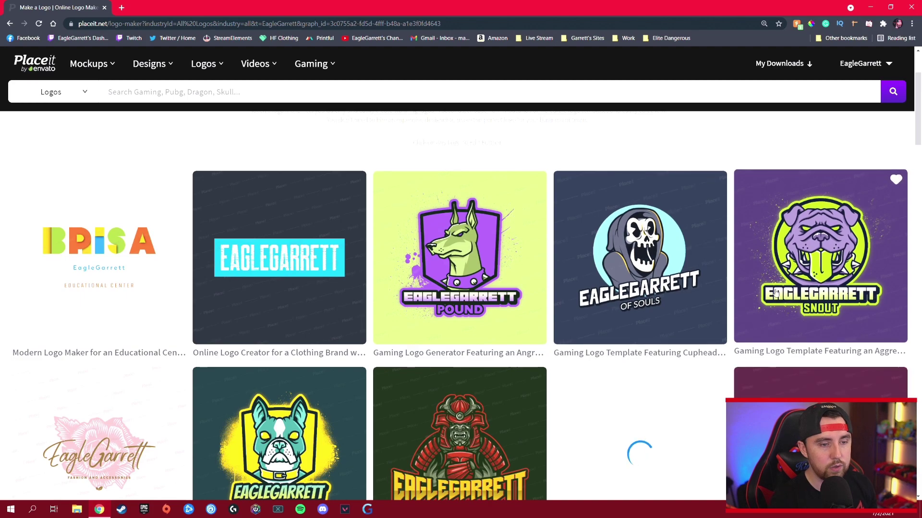
pyautogui.scroll(-1, 565, 308)
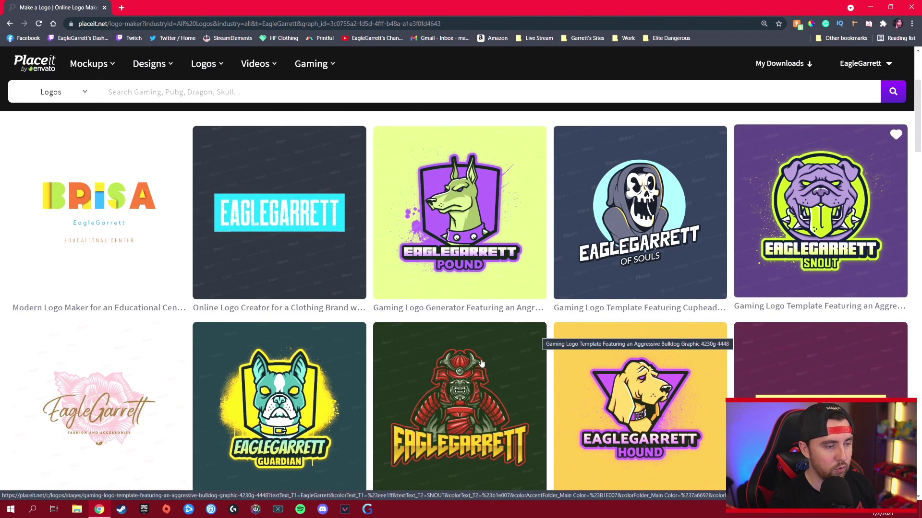
pyautogui.scroll(3, 281, 377)
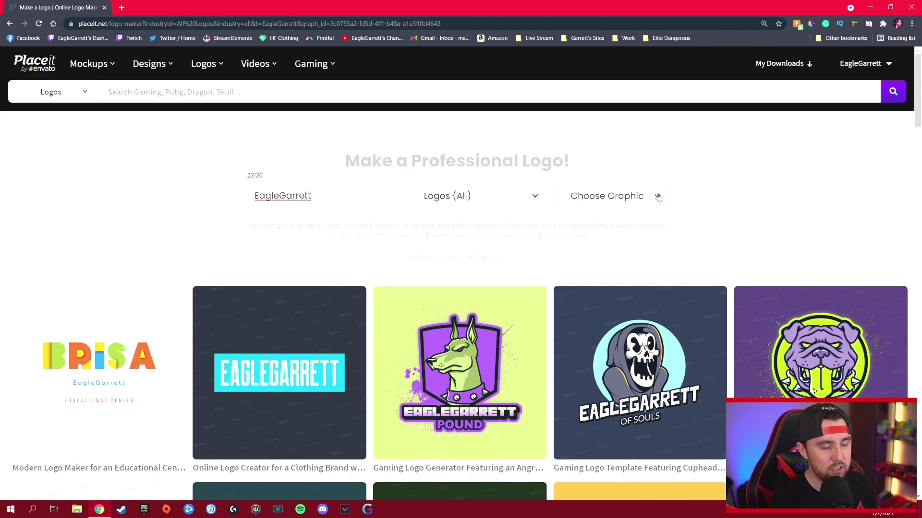
pyautogui.click(657, 196)
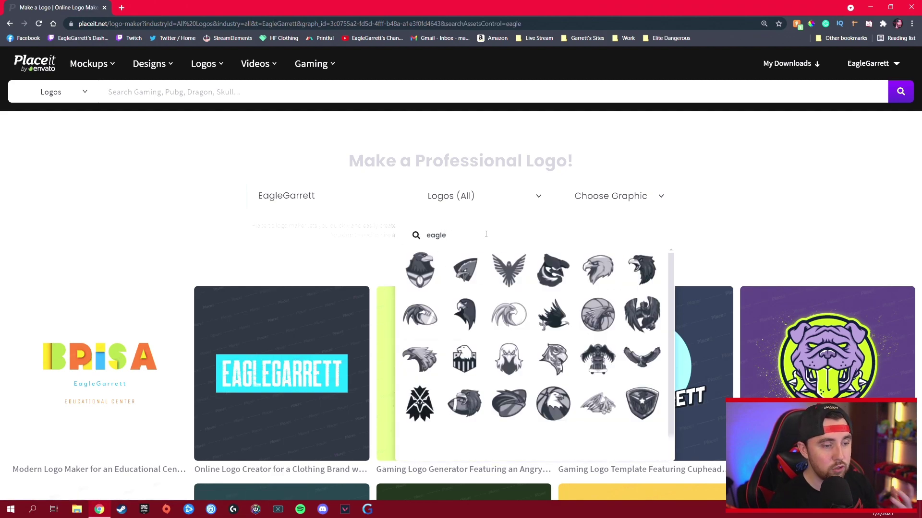
pyautogui.scroll(-1, 514, 307)
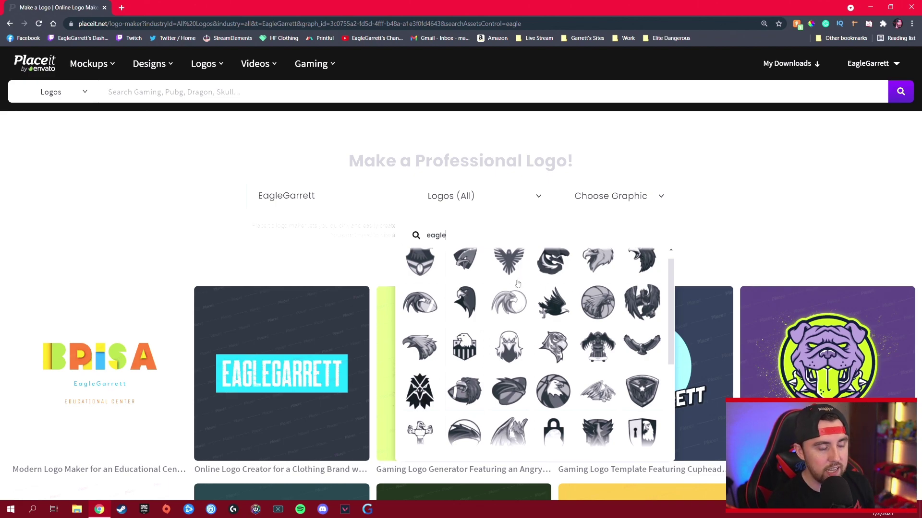
pyautogui.scroll(-3, 494, 288)
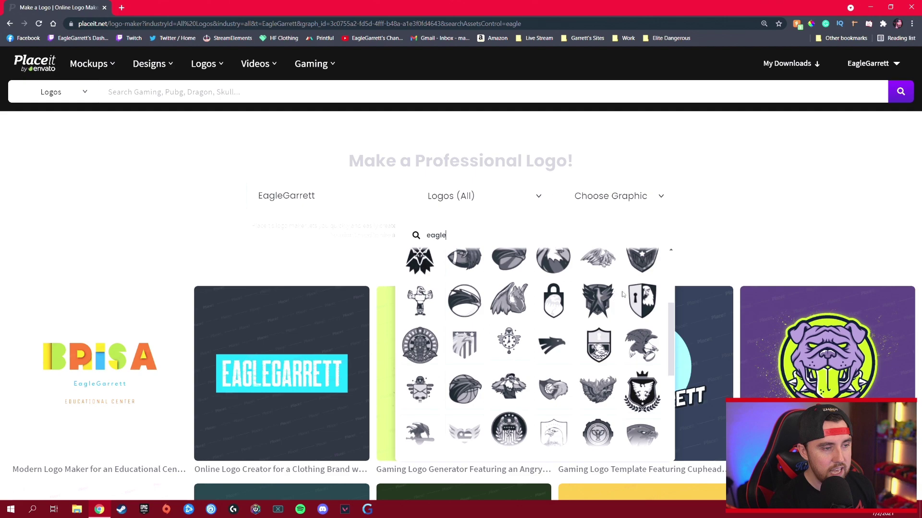
pyautogui.scroll(-1, 672, 326)
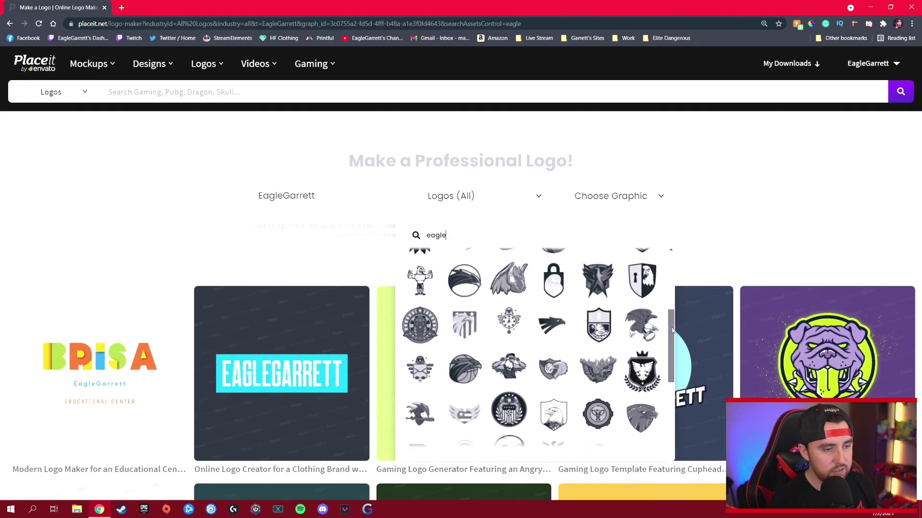
pyautogui.moveTo(672, 335); pyautogui.dragTo(679, 357)
pyautogui.scroll(2, 580, 323)
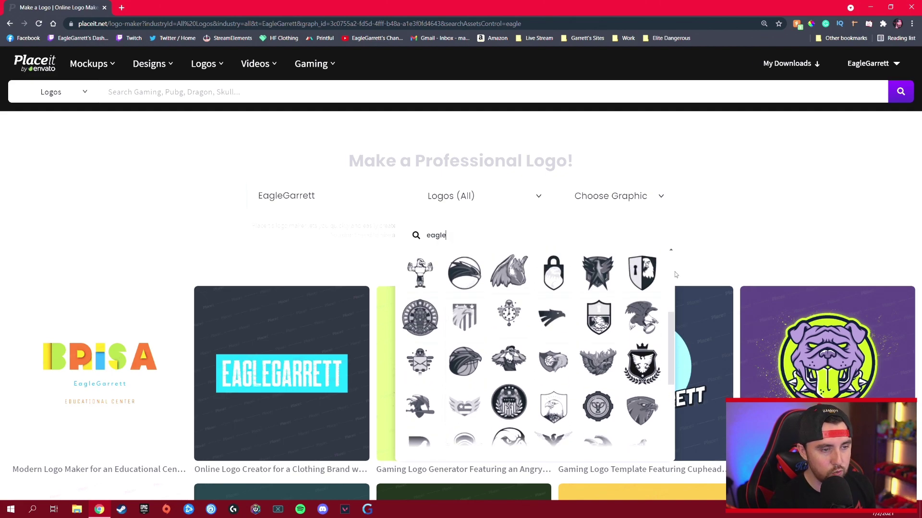
pyautogui.scroll(-1, 667, 323)
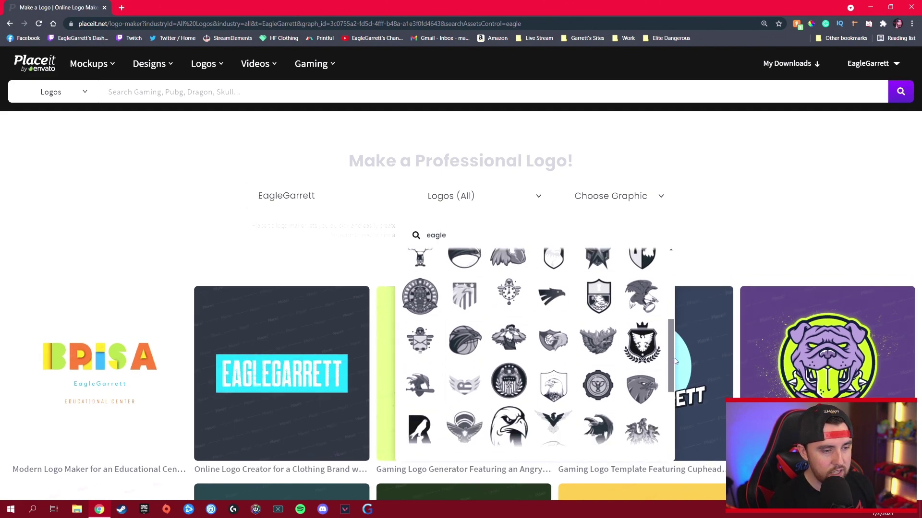
pyautogui.scroll(-3, 675, 362)
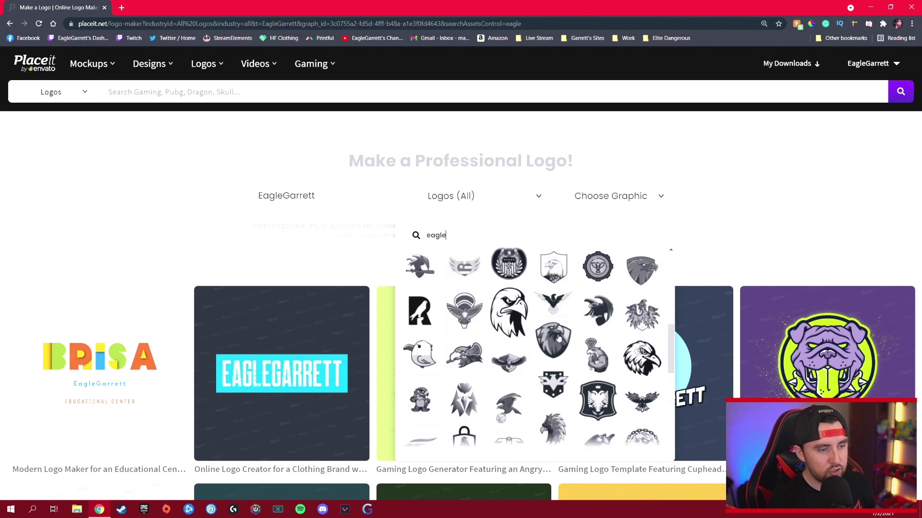
pyautogui.click(558, 339)
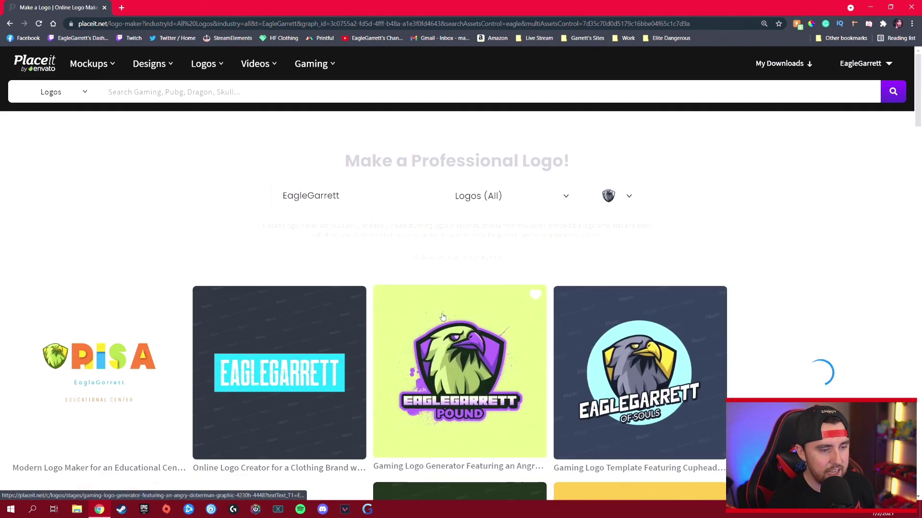
# Step: Open the dark eagle 'Gaming Logo Maker Featuring Two Sniper Rifles' template
pyautogui.scroll(-3, 719, 353)
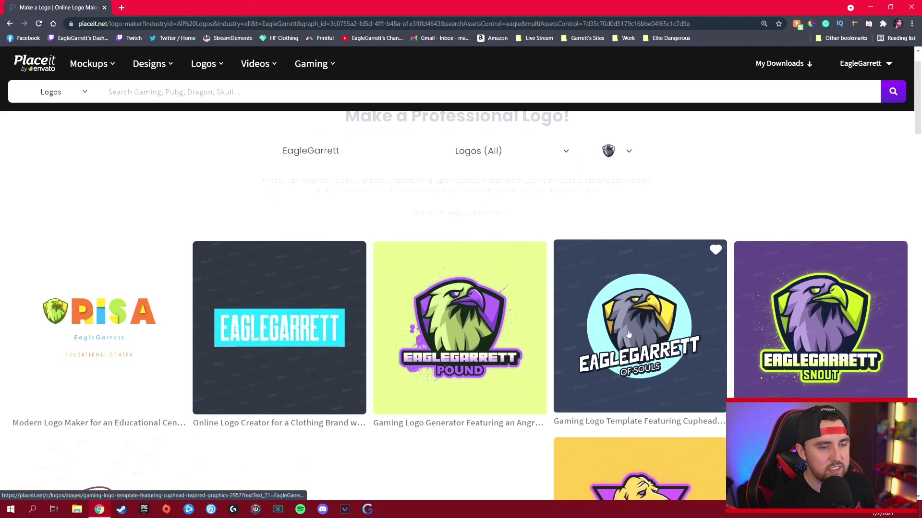
pyautogui.scroll(-2, 244, 331)
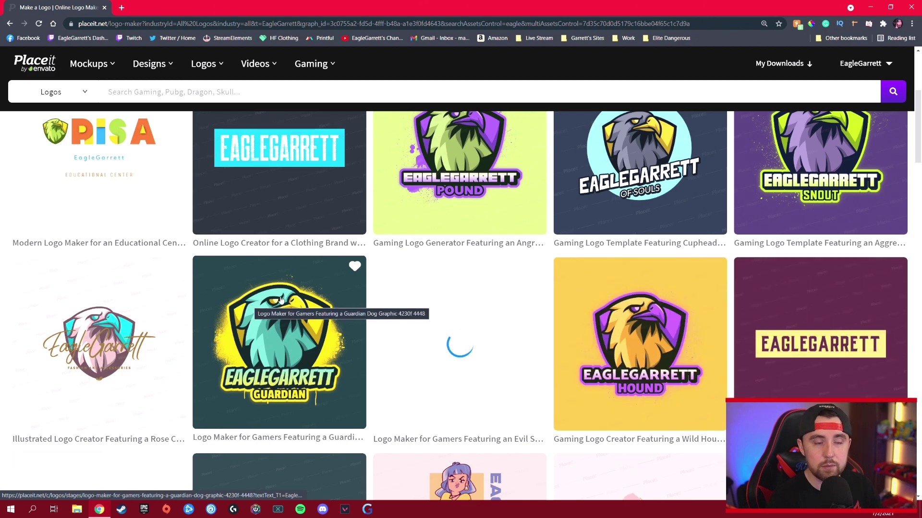
pyautogui.scroll(-1, 460, 326)
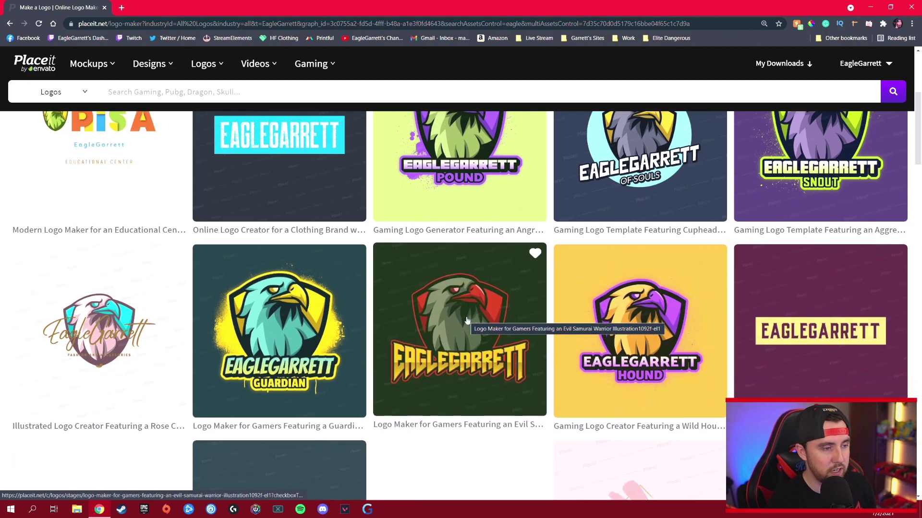
pyautogui.scroll(-2, 550, 310)
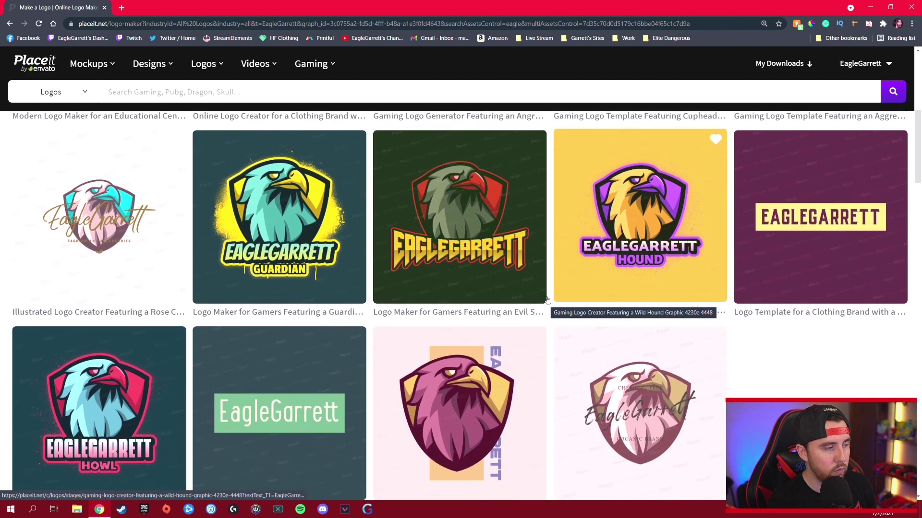
pyautogui.scroll(-1, 500, 173)
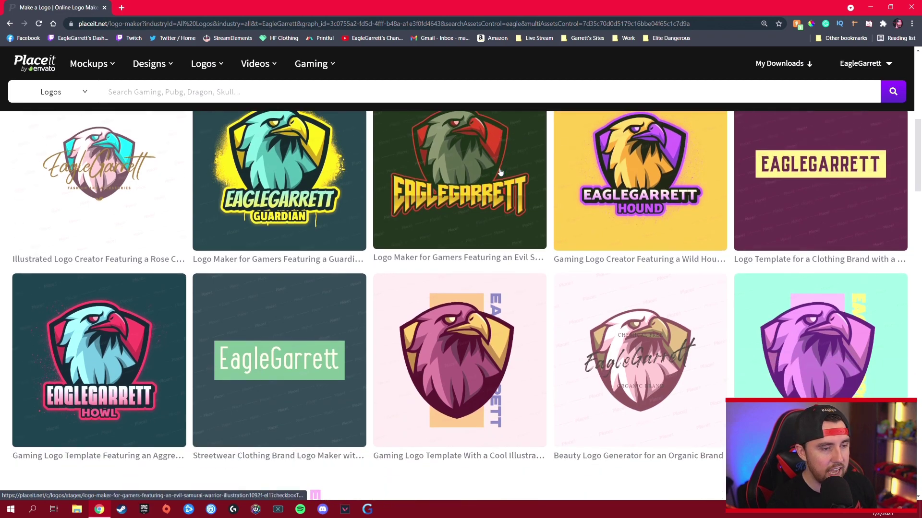
pyautogui.scroll(-2, 499, 172)
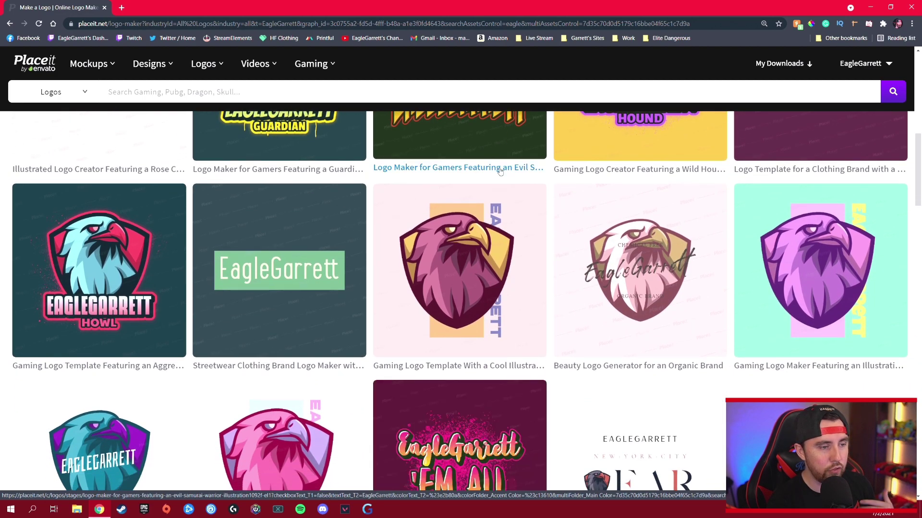
pyautogui.scroll(-3, 500, 172)
pyautogui.scroll(-1, 499, 172)
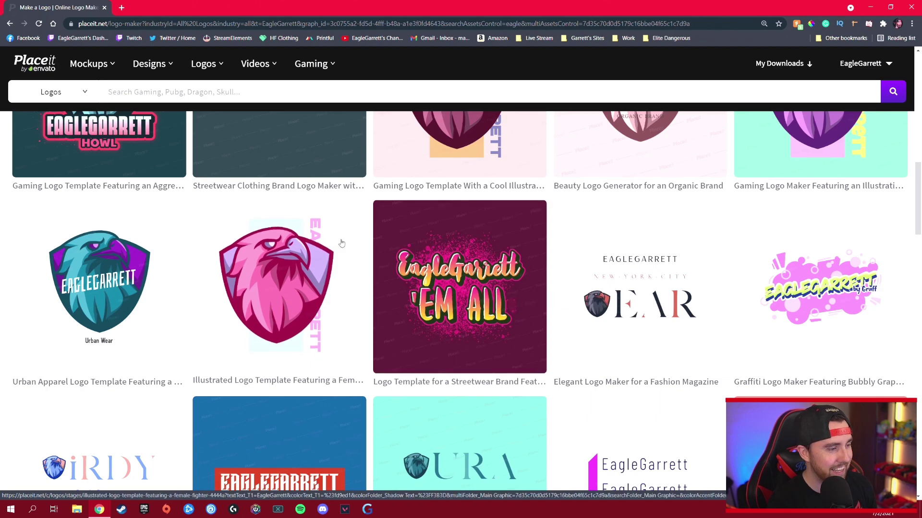
pyautogui.scroll(-3, 556, 255)
pyautogui.scroll(-2, 461, 236)
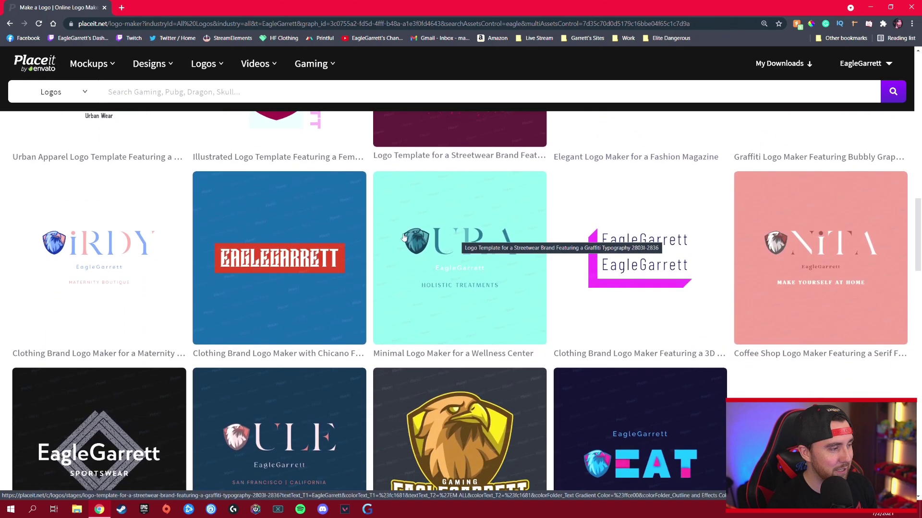
pyautogui.scroll(-3, 257, 212)
pyautogui.scroll(-2, 258, 211)
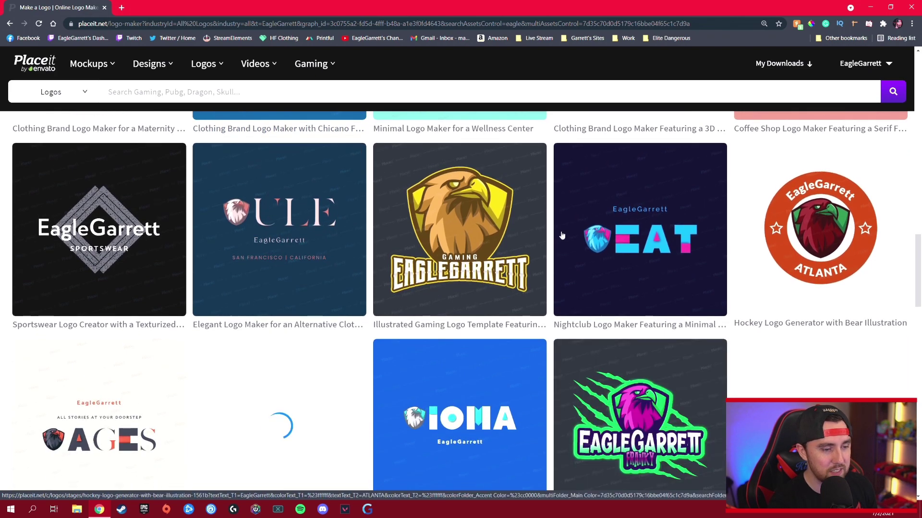
pyautogui.scroll(-2, 561, 237)
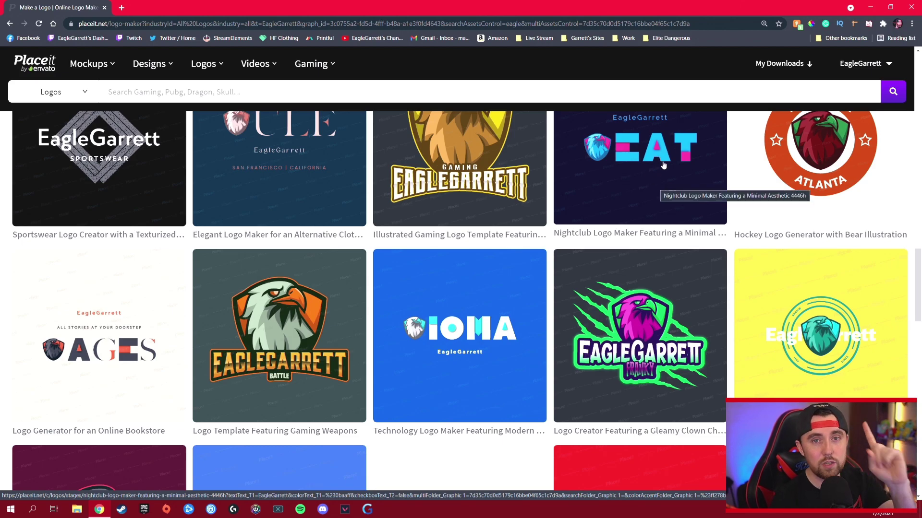
pyautogui.scroll(-5, 648, 204)
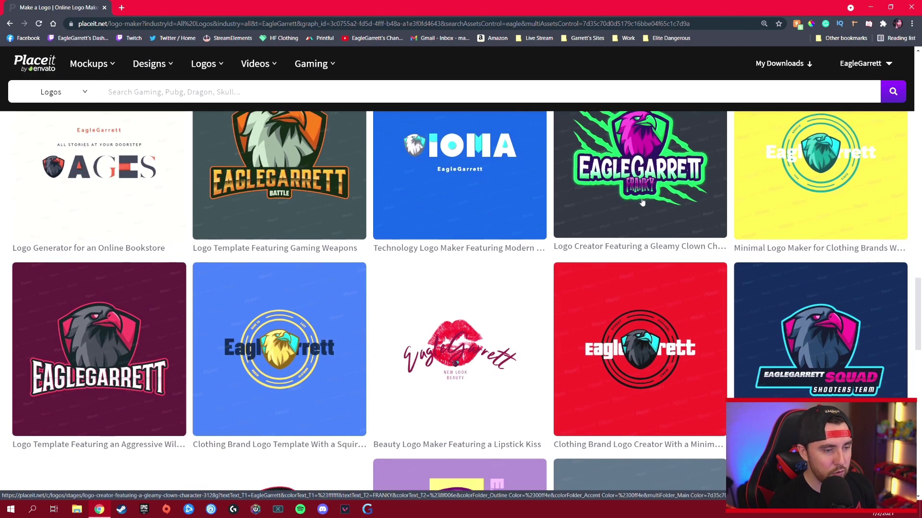
pyautogui.scroll(-3, 643, 199)
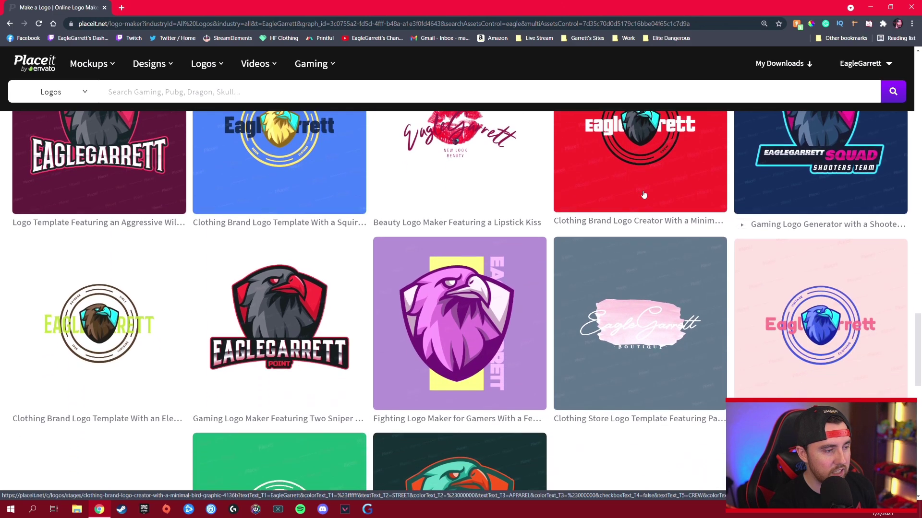
pyautogui.scroll(-1, 456, 288)
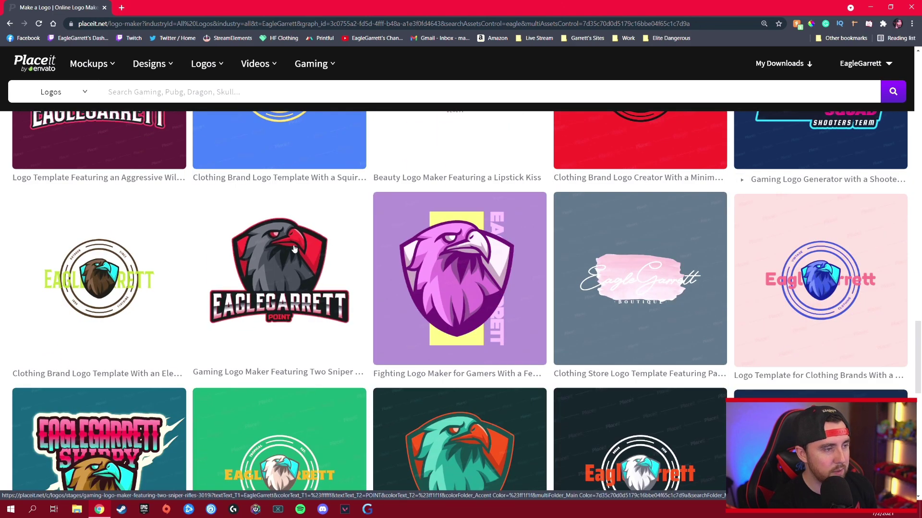
pyautogui.click(274, 242)
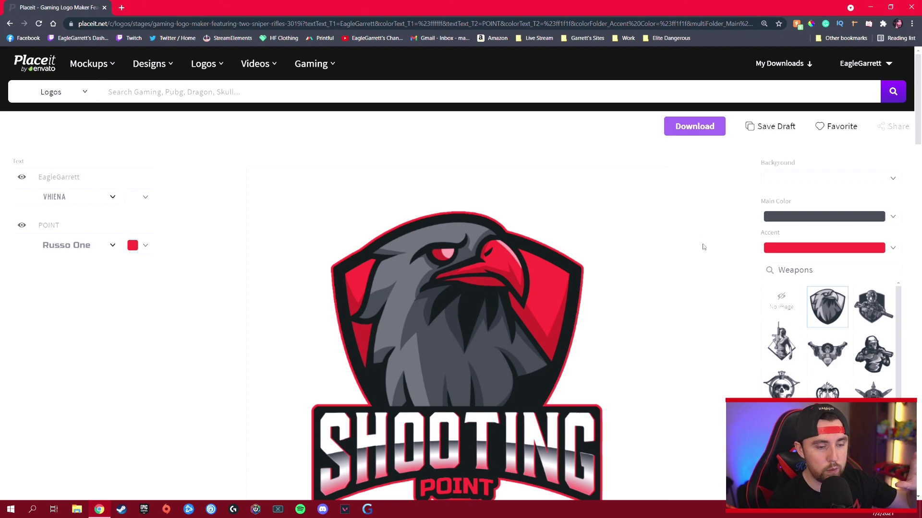
# Step: Select the POINT text line in the editor's Text panel
pyautogui.scroll(-1, 709, 247)
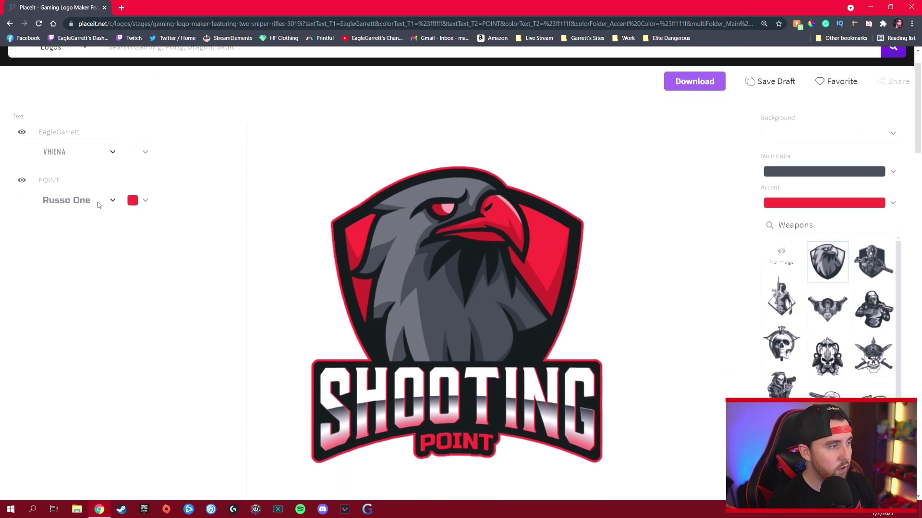
pyautogui.scroll(1, 64, 149)
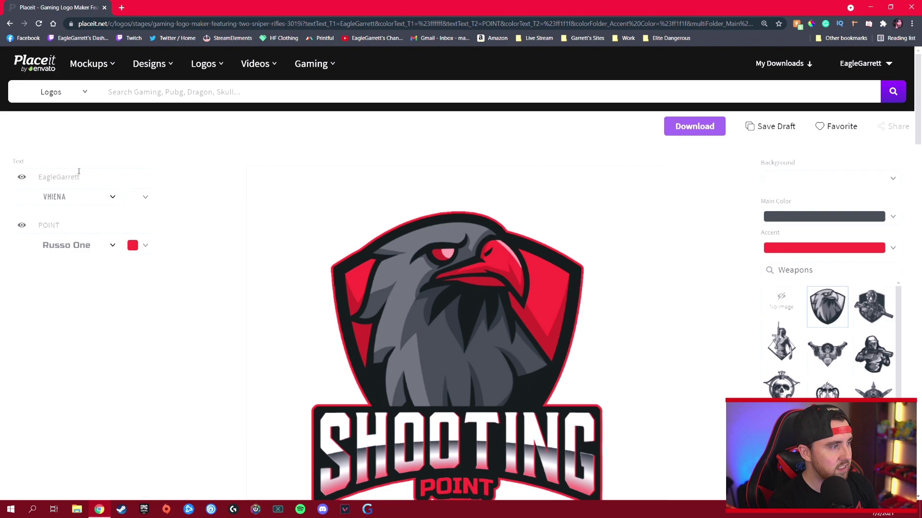
pyautogui.scroll(-1, 72, 185)
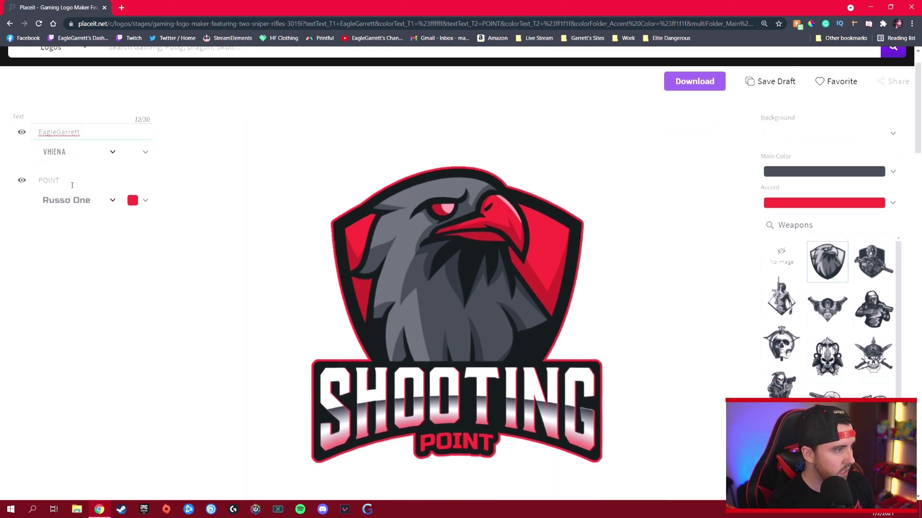
pyautogui.click(70, 182)
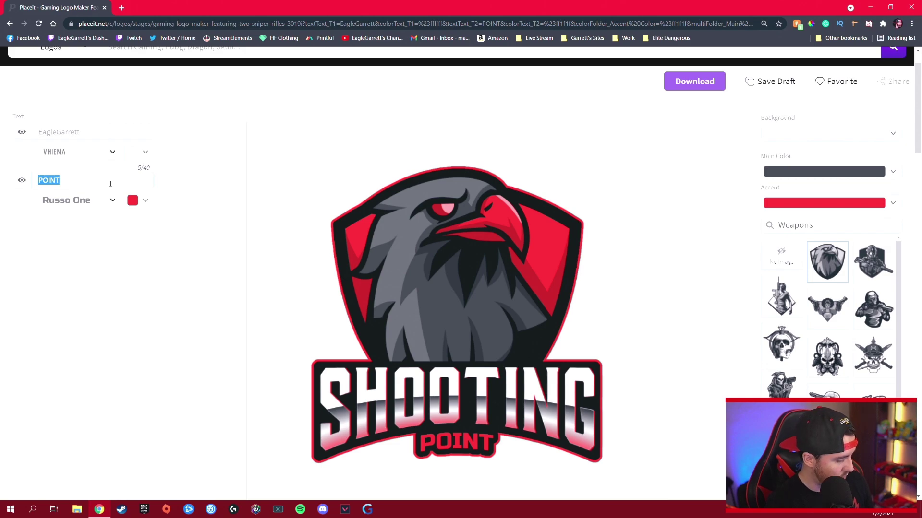
# Step: Replace the second text line POINT with TWITCH.TV
pyautogui.write('TWIT')
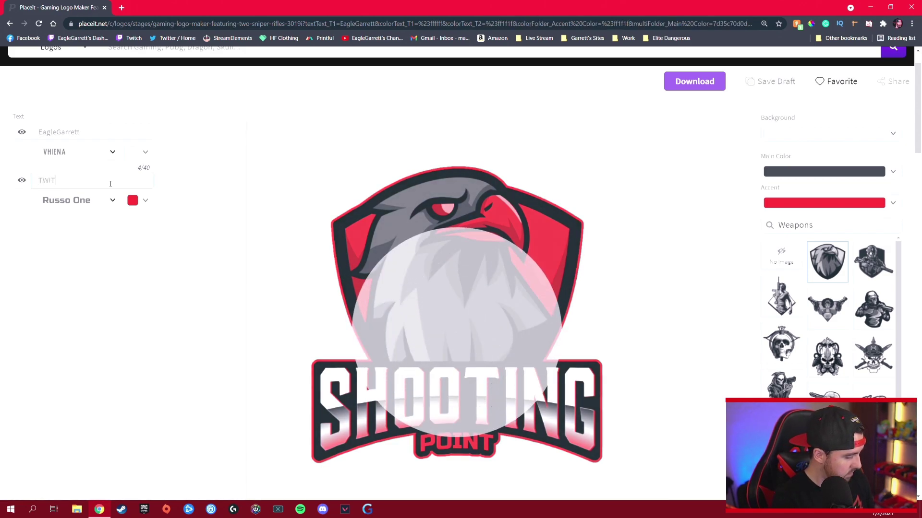
pyautogui.write('CH.TV')
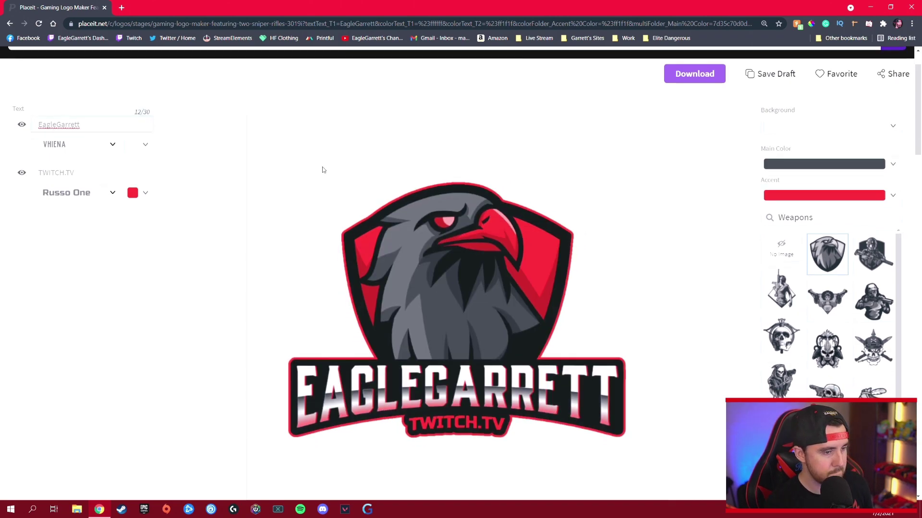
pyautogui.scroll(-2, 327, 171)
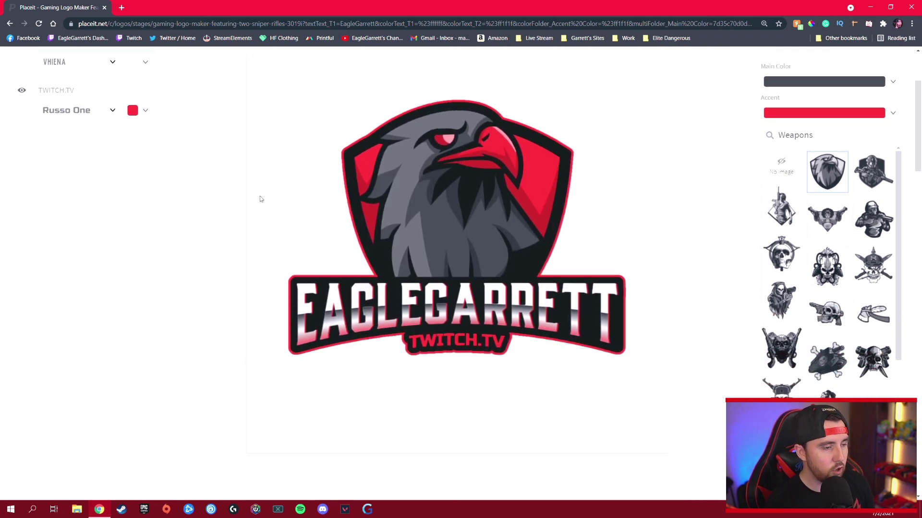
pyautogui.scroll(1, 370, 244)
pyautogui.scroll(1, 502, 347)
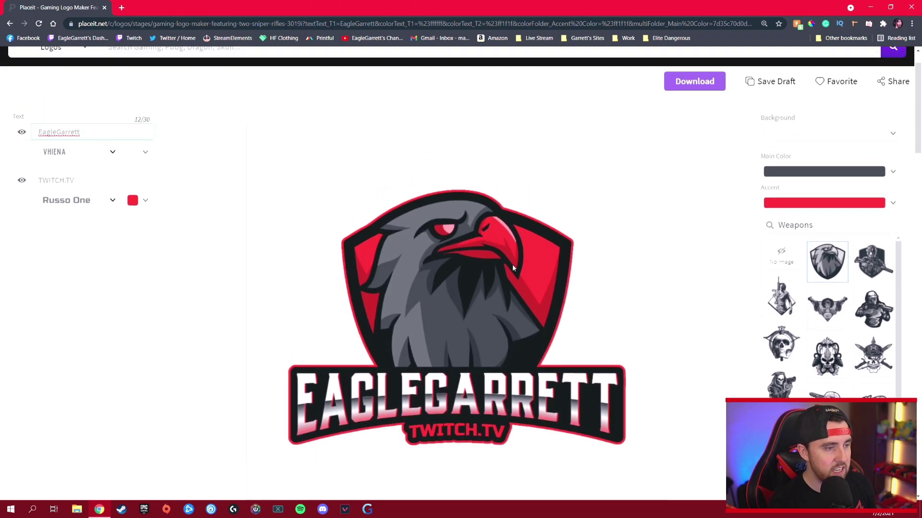
pyautogui.scroll(-1, 513, 288)
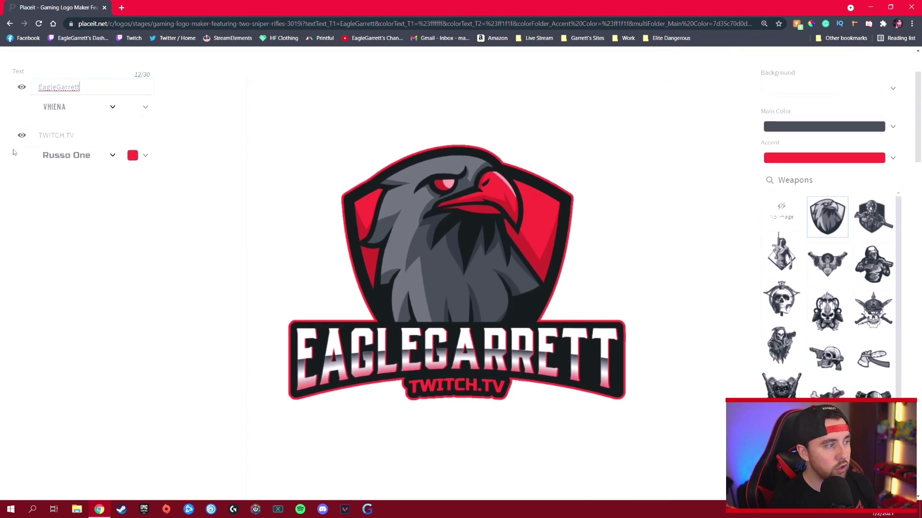
# Step: Hide the TWITCH.TV line so only the brand name shows
pyautogui.click(21, 136)
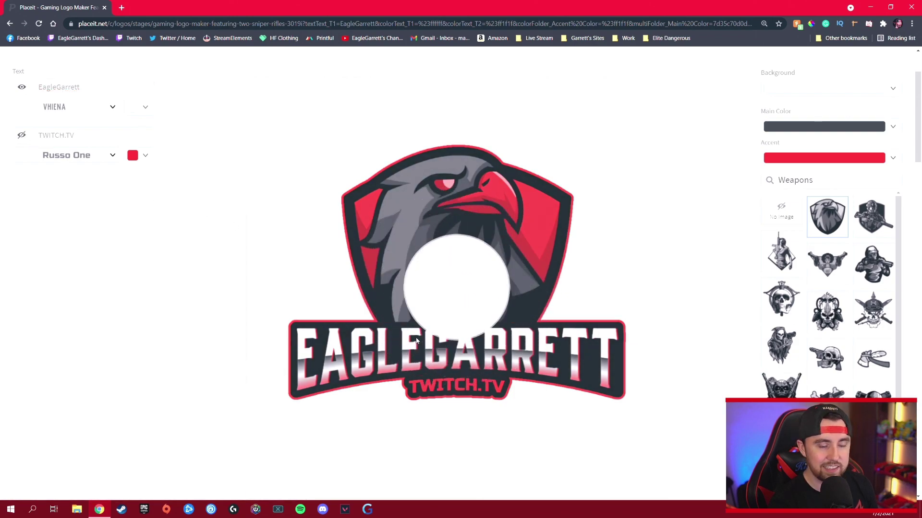
pyautogui.scroll(-1, 579, 427)
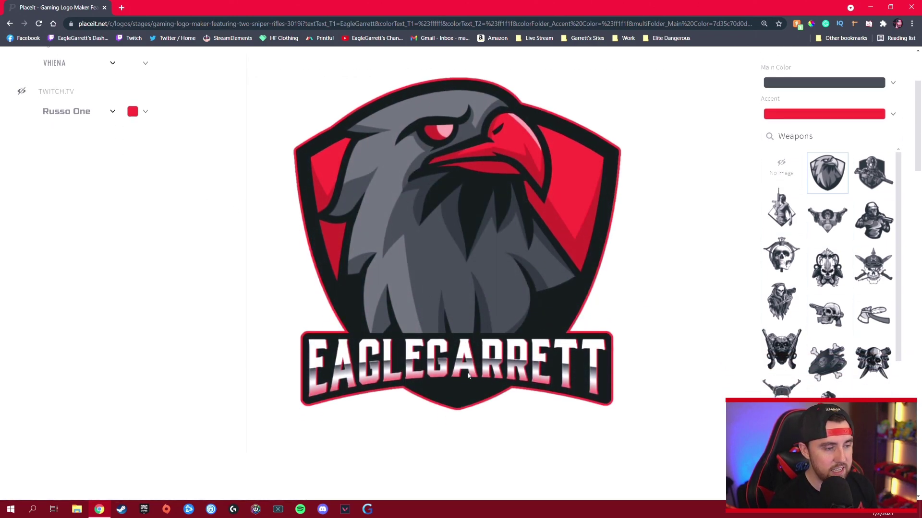
pyautogui.scroll(2, 777, 200)
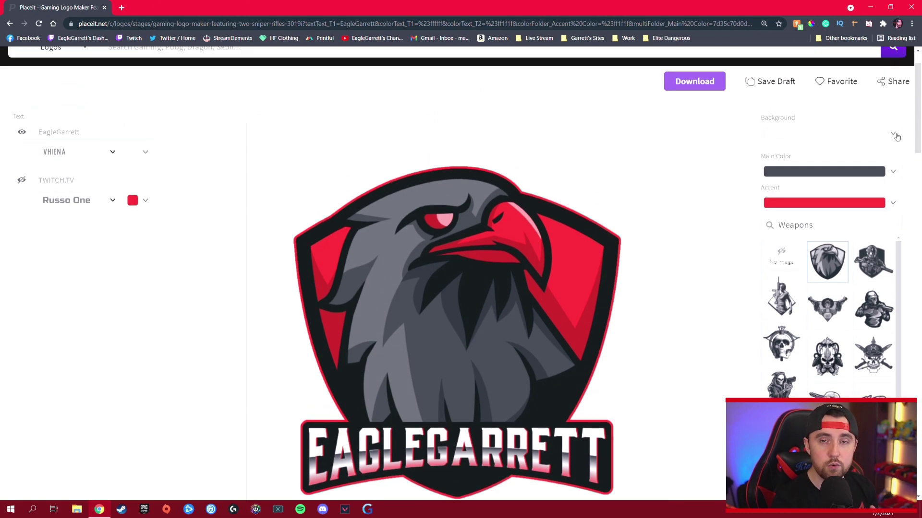
pyautogui.scroll(-1, 620, 231)
pyautogui.scroll(1, 701, 164)
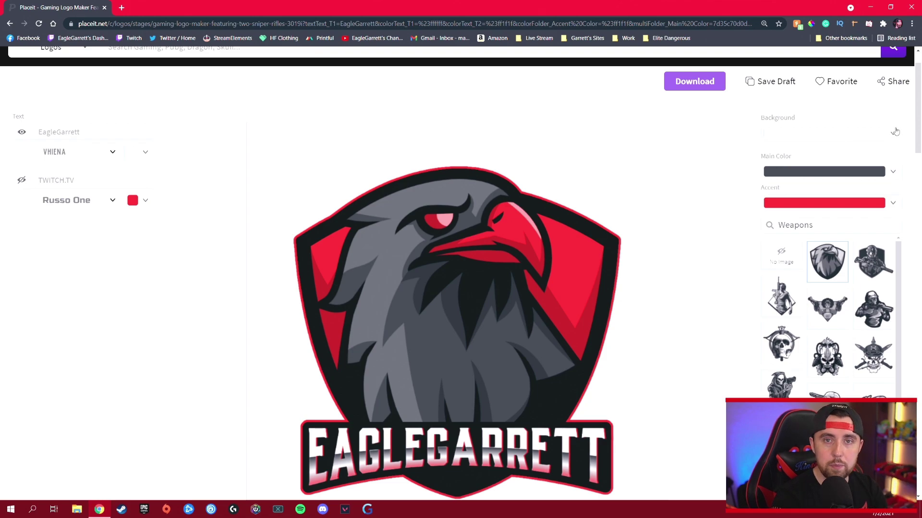
# Step: Set the logo background to the palette's bottom-right swatch
pyautogui.click(893, 136)
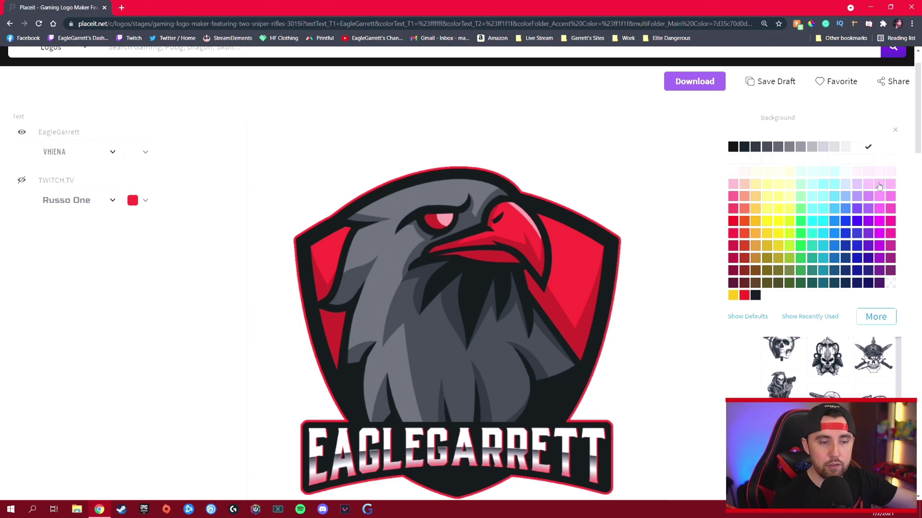
pyautogui.click(853, 139)
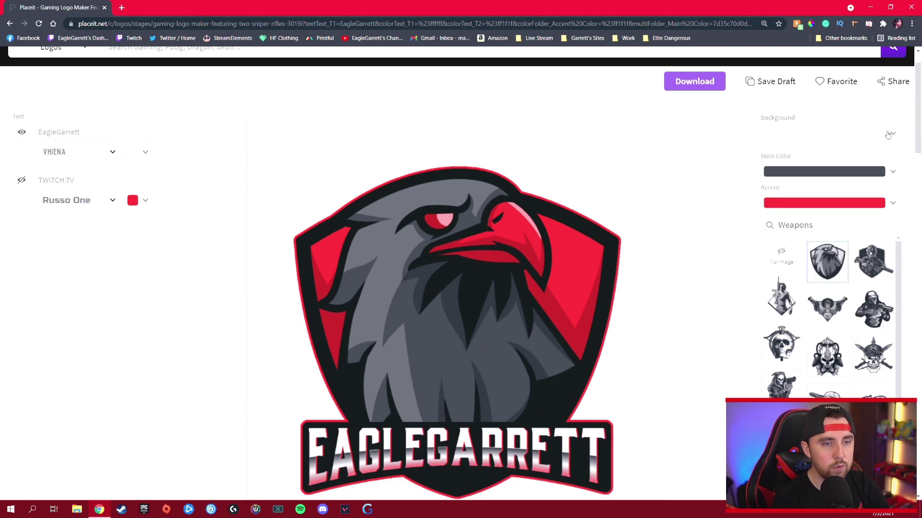
pyautogui.click(889, 135)
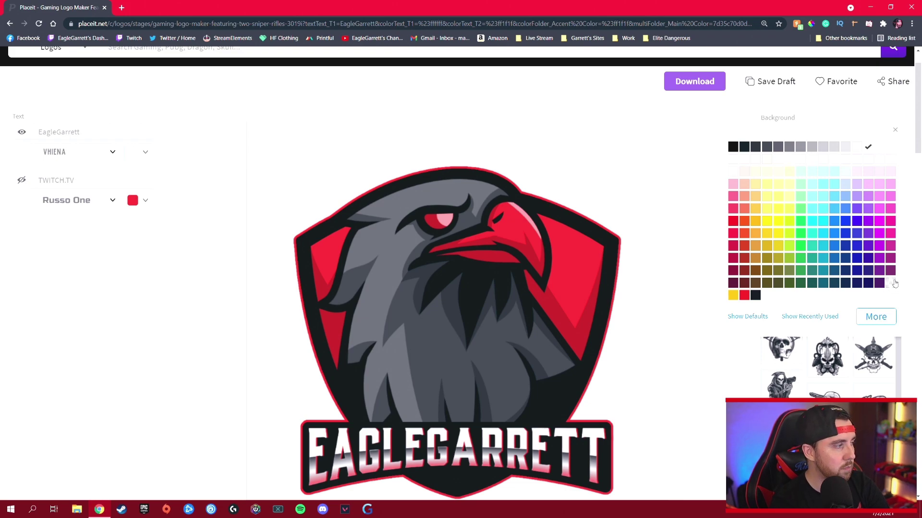
pyautogui.click(890, 283)
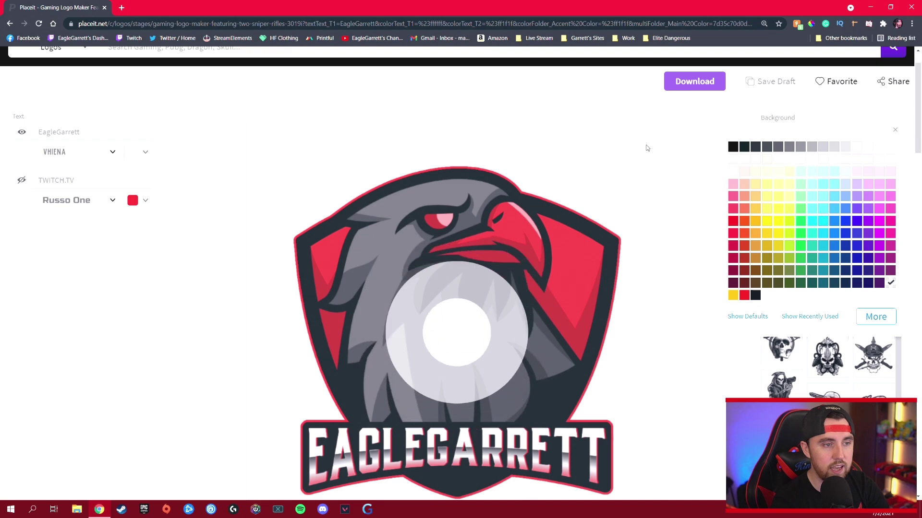
pyautogui.scroll(-1, 635, 160)
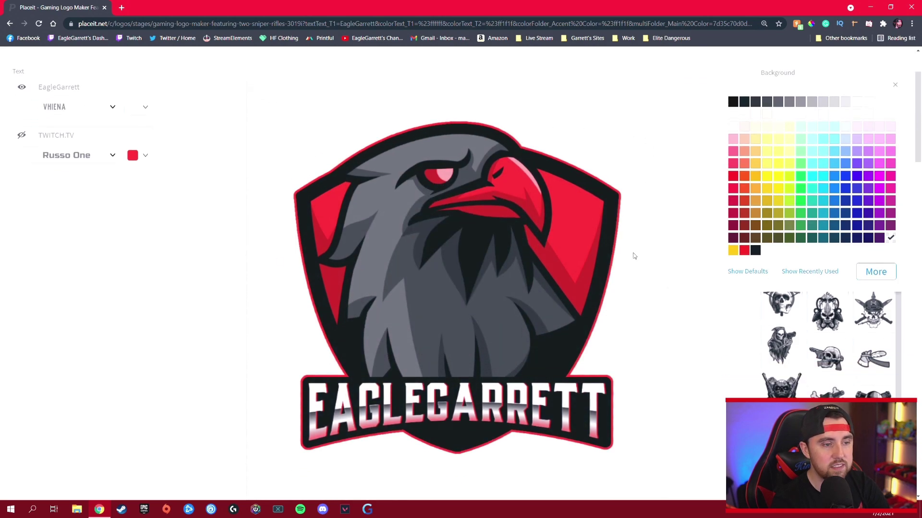
pyautogui.scroll(-1, 644, 131)
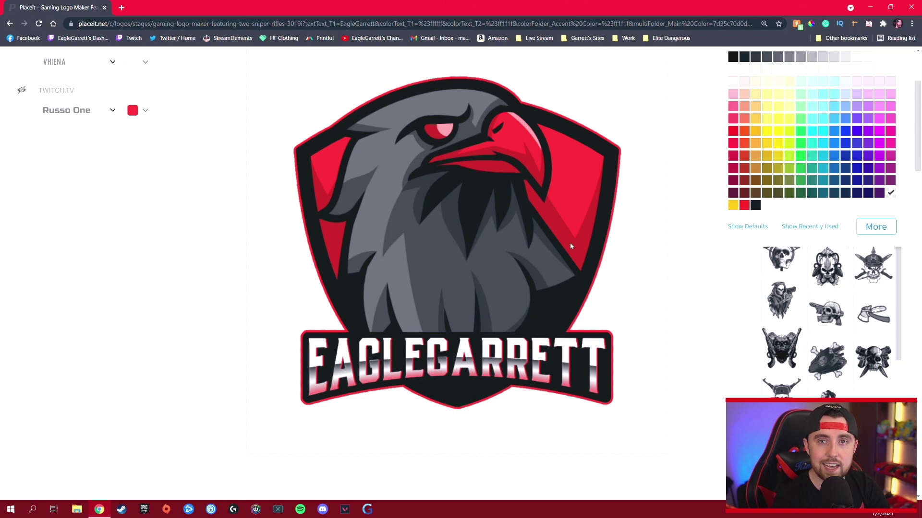
pyautogui.scroll(3, 570, 246)
pyautogui.scroll(-2, 569, 250)
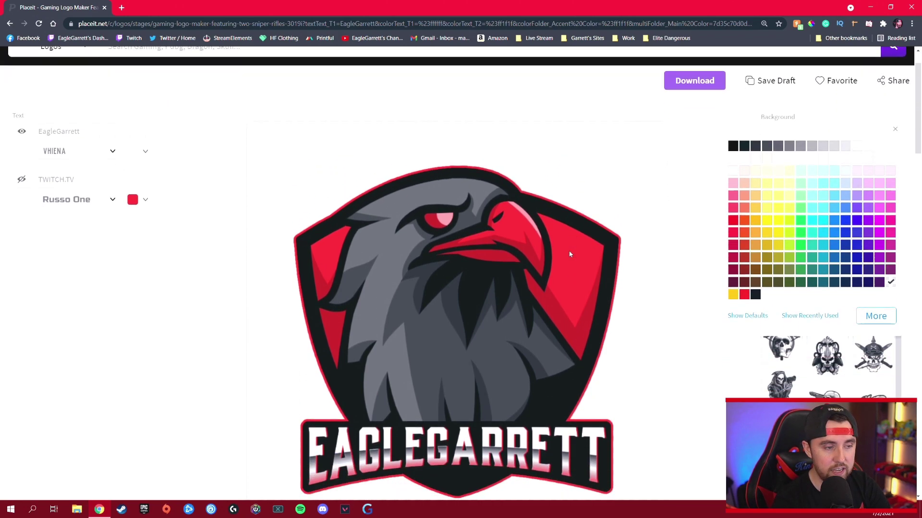
pyautogui.click(893, 86)
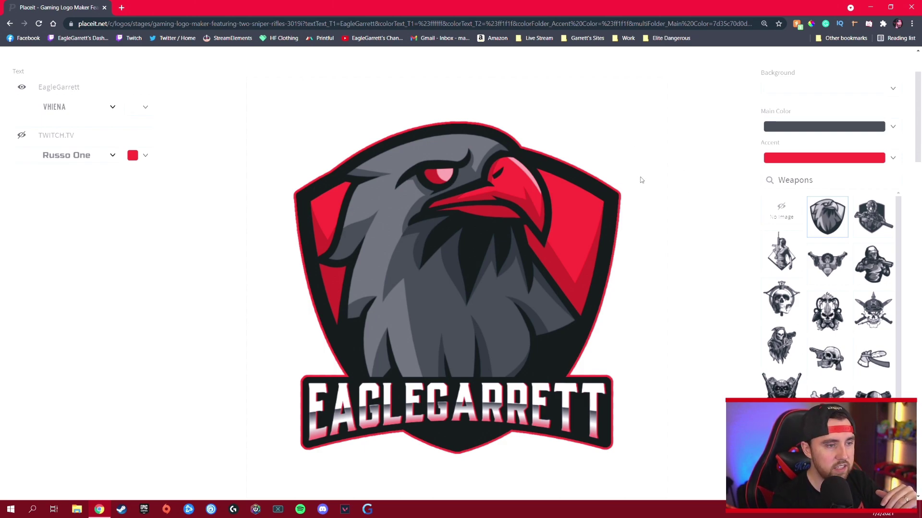
# Step: Set the logo's accent colour to red
pyautogui.scroll(1, 650, 178)
pyautogui.scroll(-1, 752, 174)
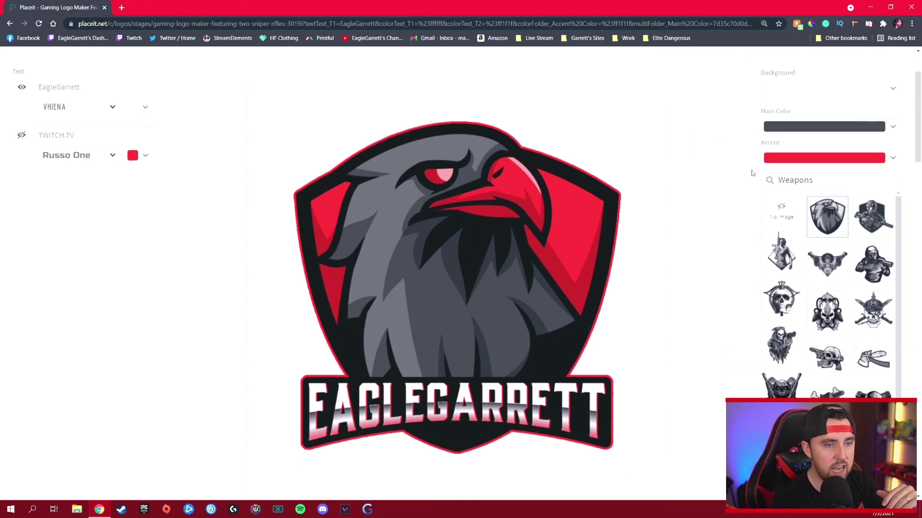
pyautogui.click(893, 158)
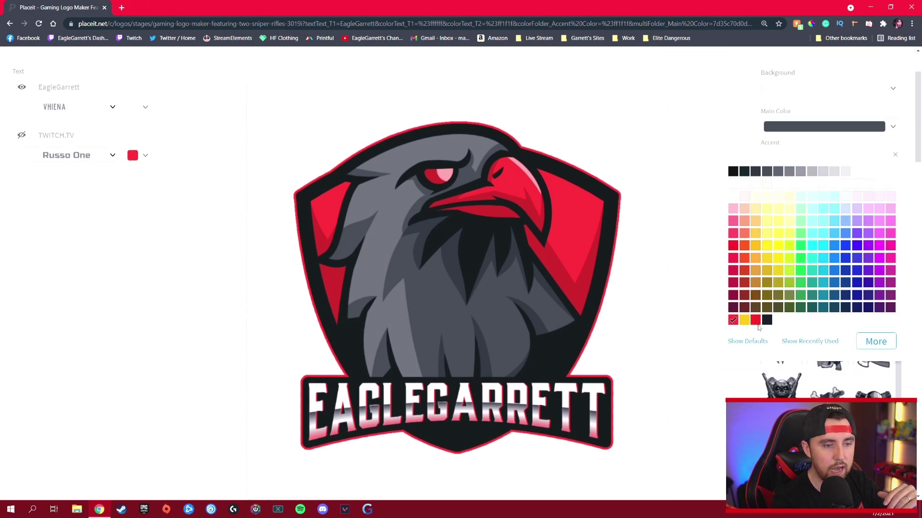
pyautogui.click(755, 320)
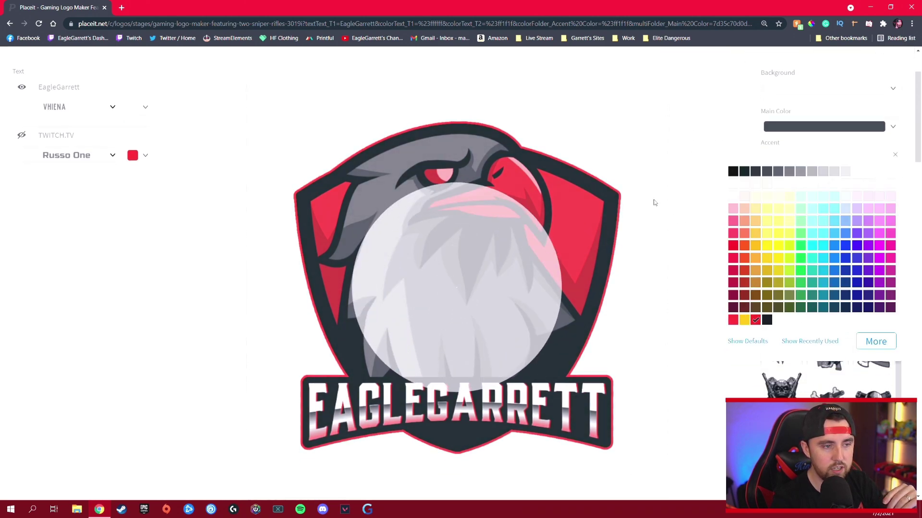
pyautogui.click(720, 111)
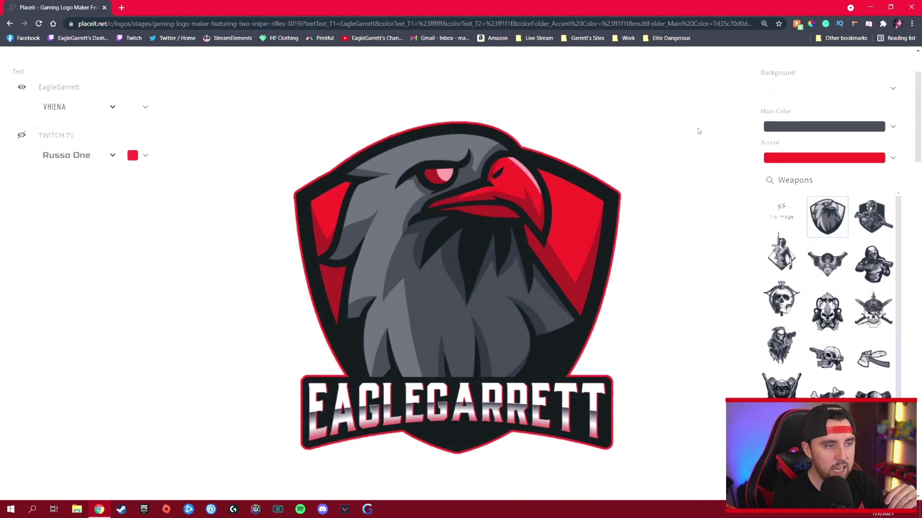
# Step: Set the eagle's main colour to grey after briefly trying dark navy
pyautogui.click(893, 128)
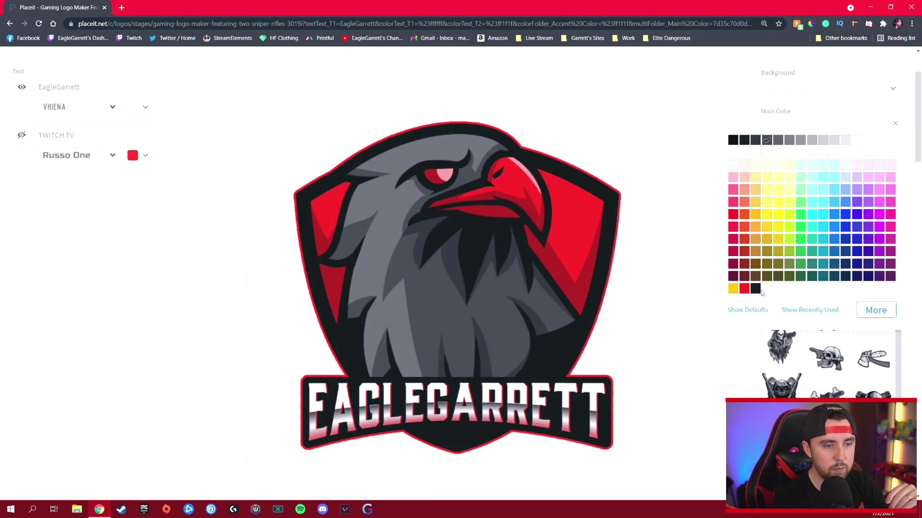
pyautogui.click(758, 290)
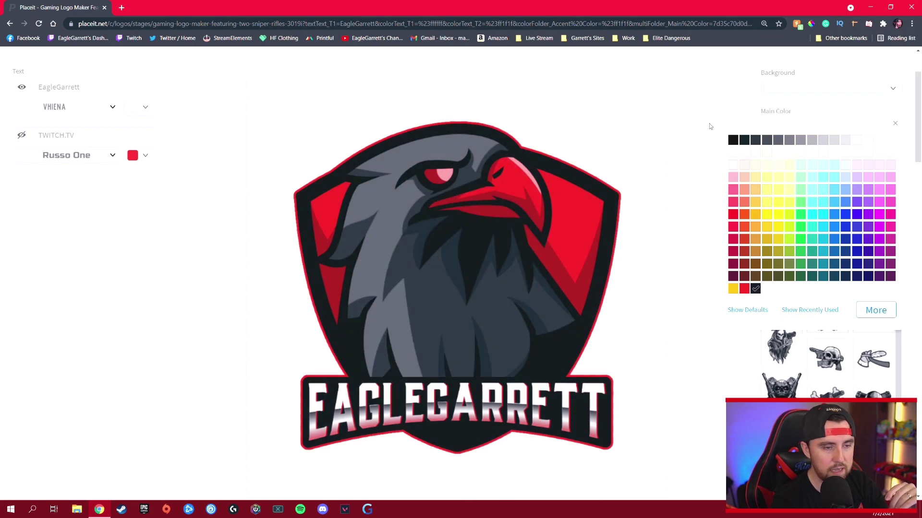
pyautogui.click(789, 143)
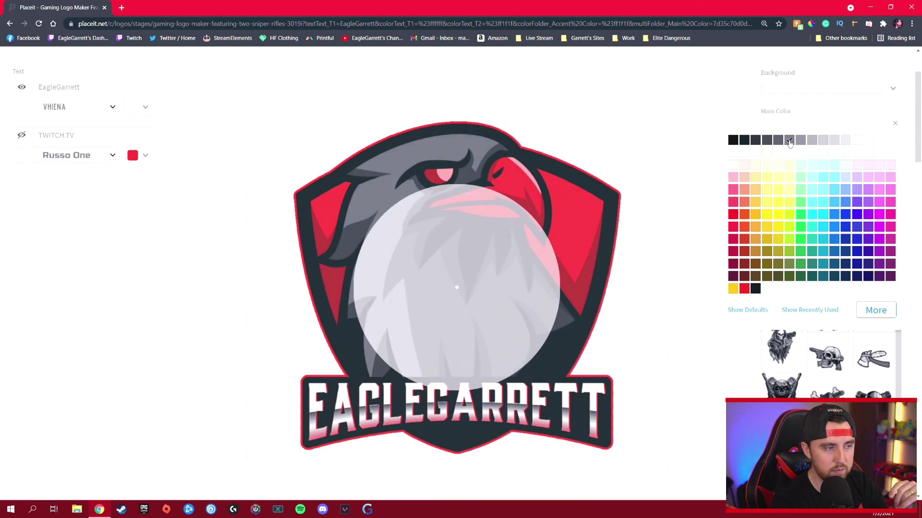
pyautogui.click(705, 102)
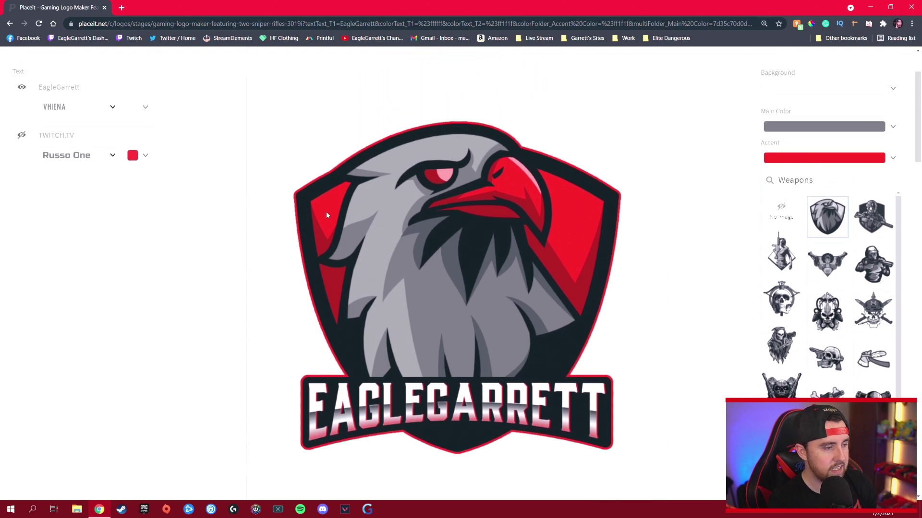
# Step: Try Alegreya SC, REKT SOLID and AMBISI on the brand name, settling on ROBINSON
pyautogui.scroll(2, 136, 206)
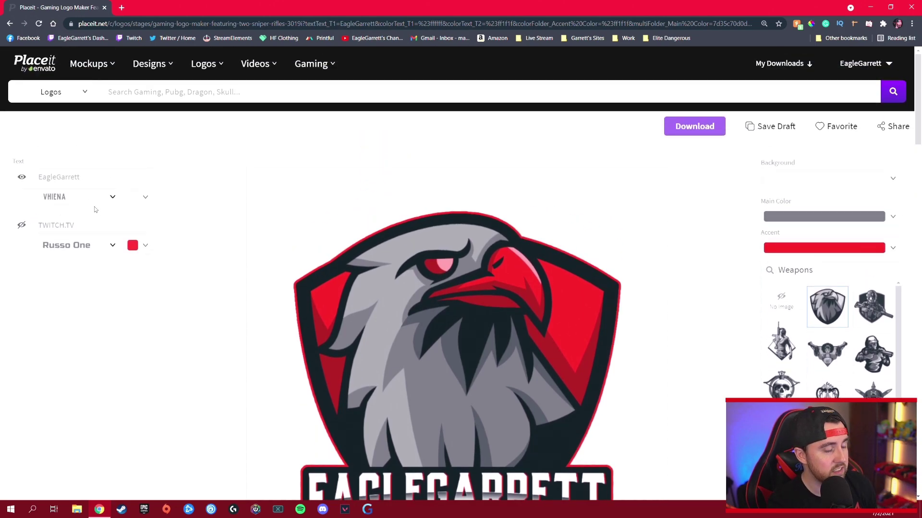
pyautogui.scroll(-2, 94, 206)
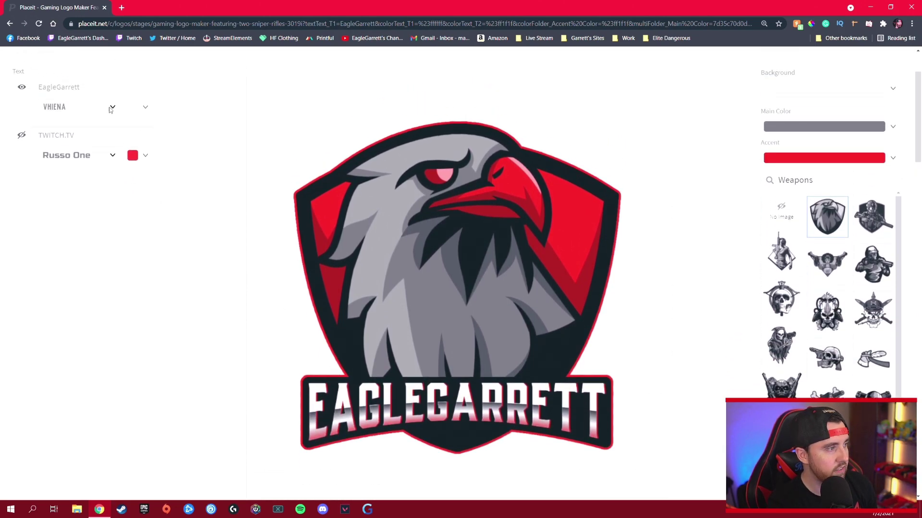
pyautogui.click(111, 107)
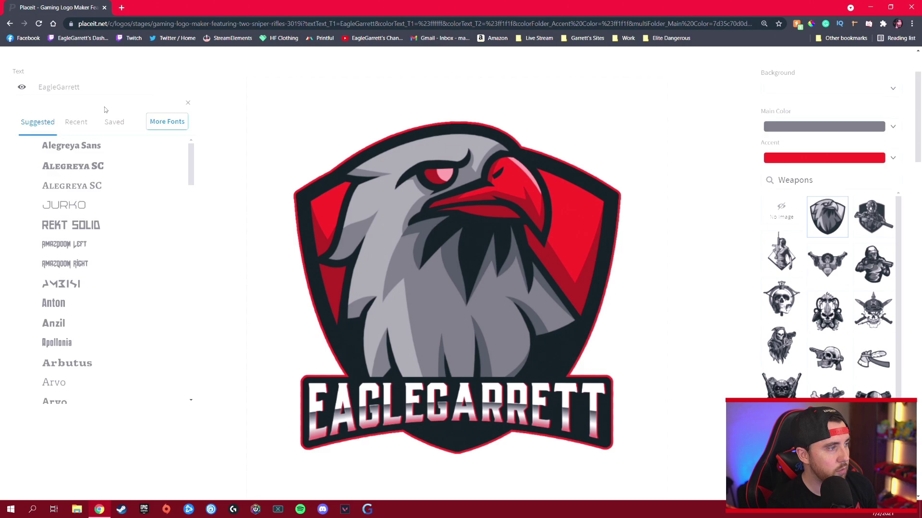
pyautogui.click(109, 171)
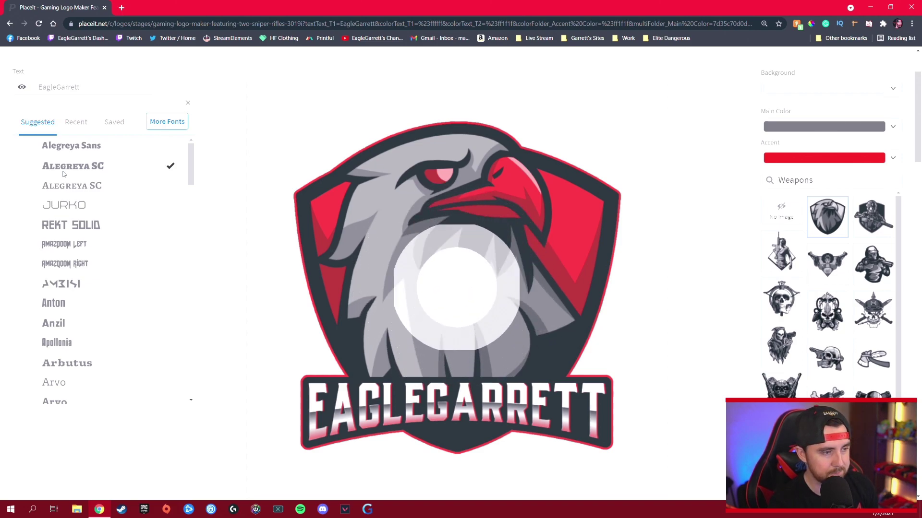
pyautogui.click(72, 225)
pyautogui.scroll(-1, 140, 202)
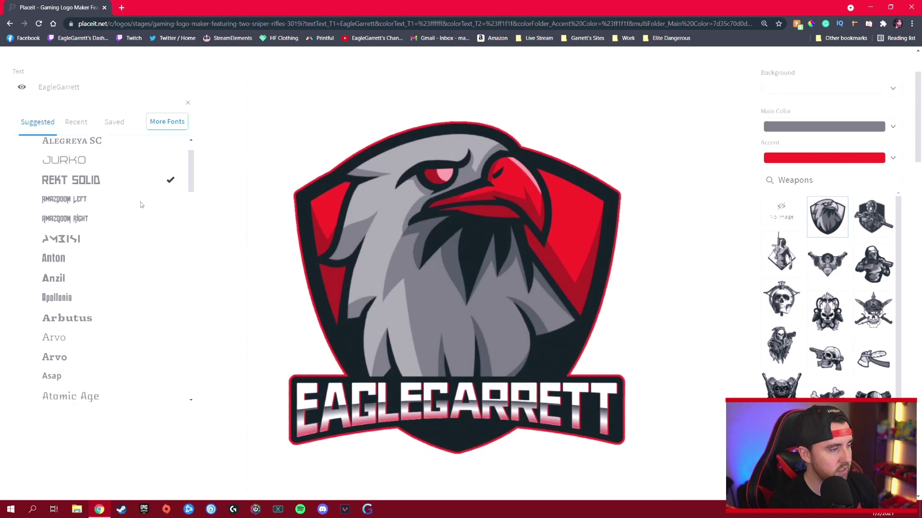
pyautogui.click(90, 245)
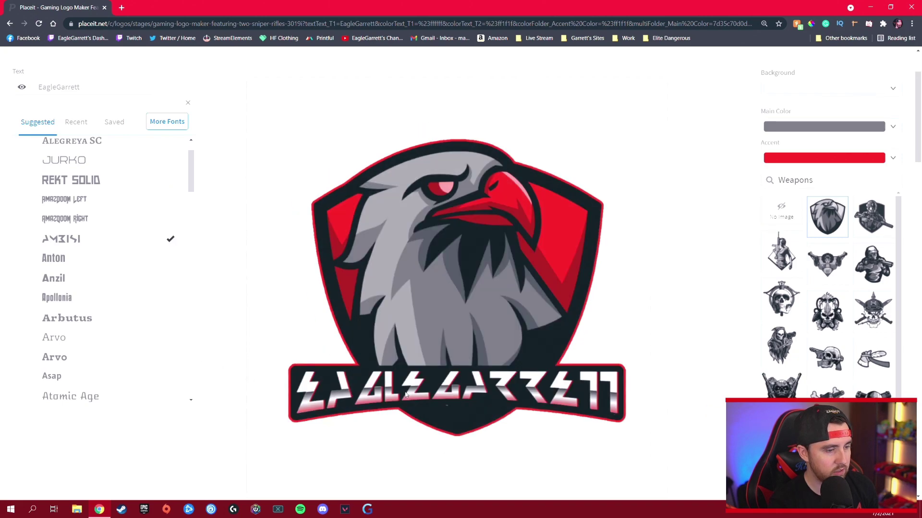
pyautogui.scroll(-4, 106, 281)
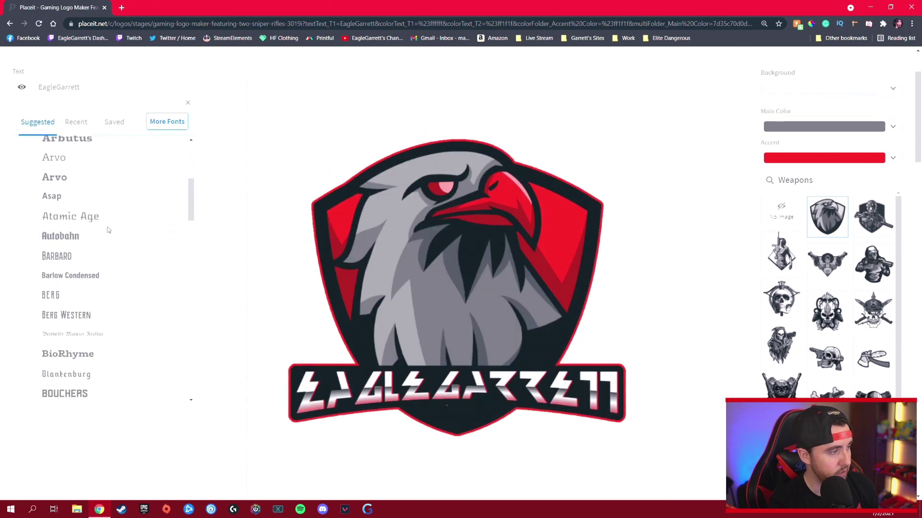
pyautogui.click(88, 235)
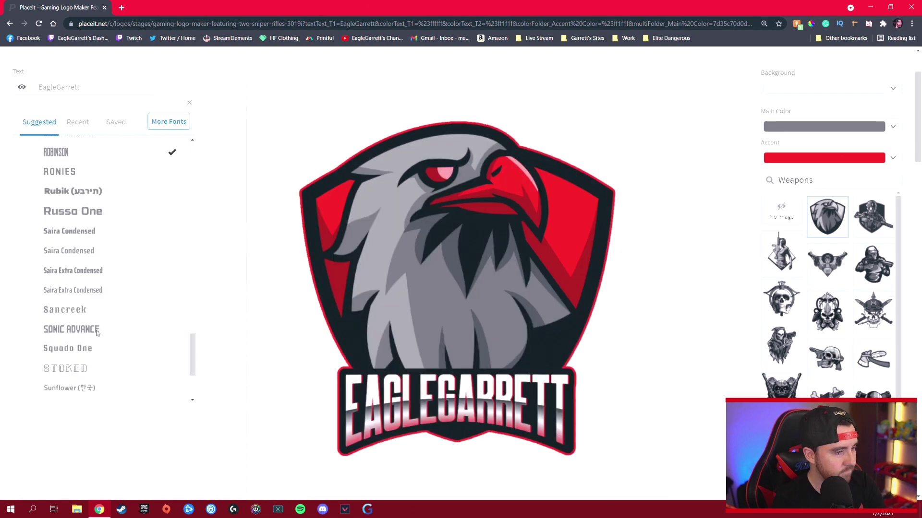
pyautogui.scroll(3, 102, 333)
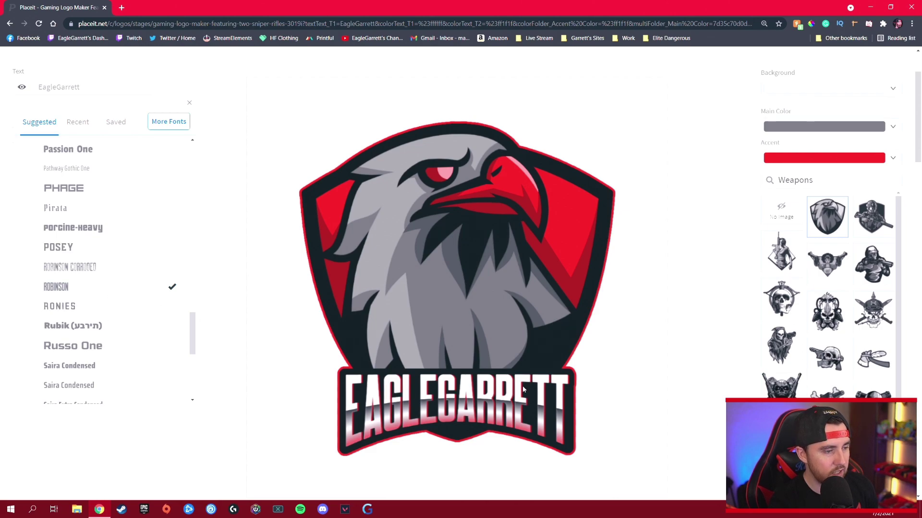
pyautogui.scroll(-1, 492, 377)
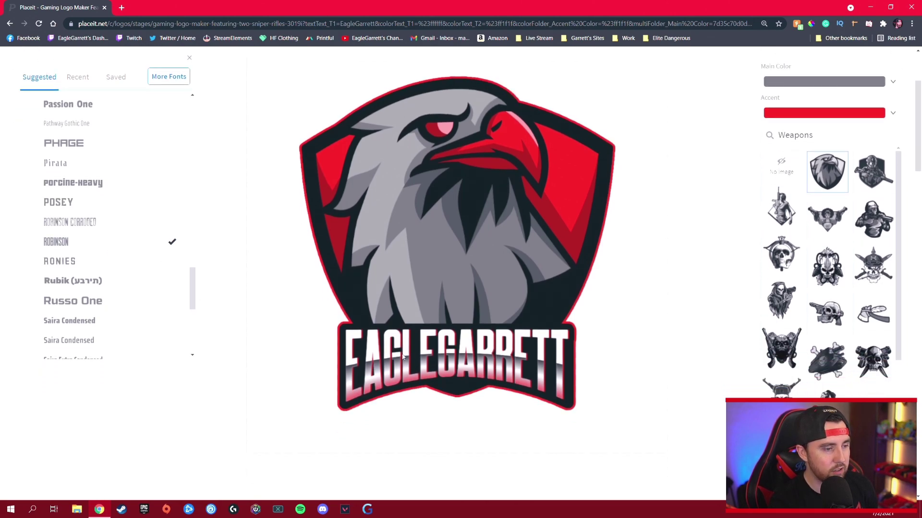
pyautogui.click(524, 316)
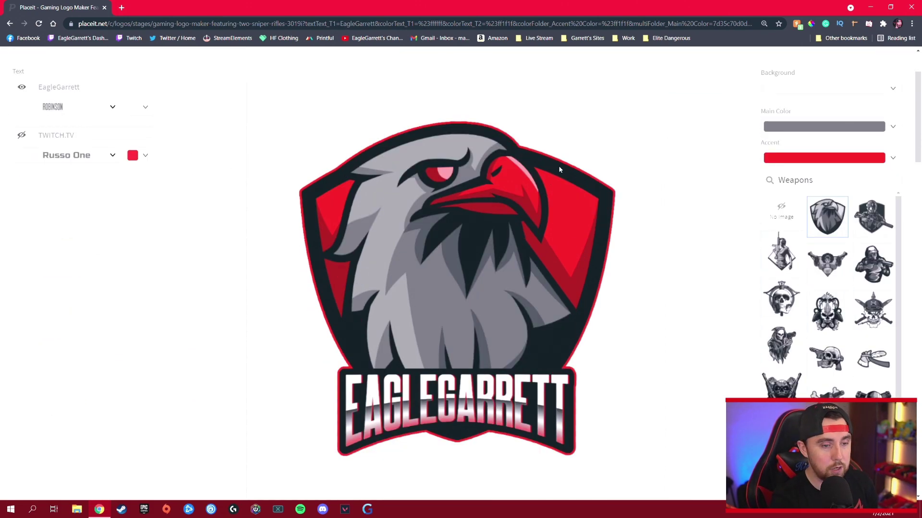
# Step: Bring up the Main Color palette
pyautogui.scroll(-1, 552, 173)
pyautogui.scroll(2, 568, 178)
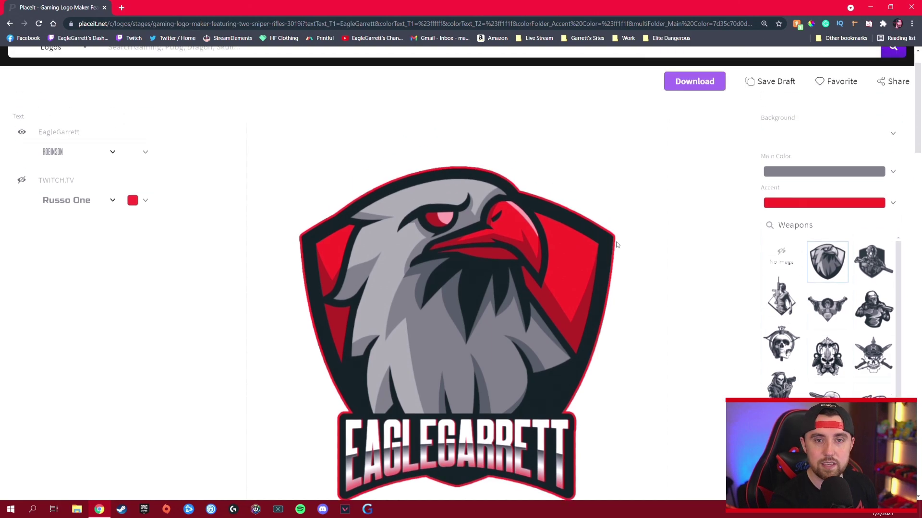
pyautogui.click(893, 174)
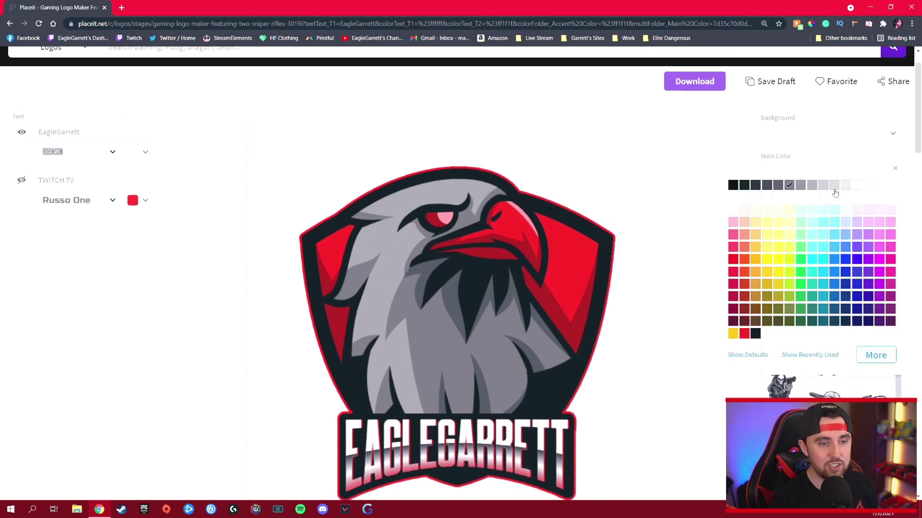
# Step: Switch the eagle's main colour to white, the last swatch in the top row
pyautogui.click(891, 187)
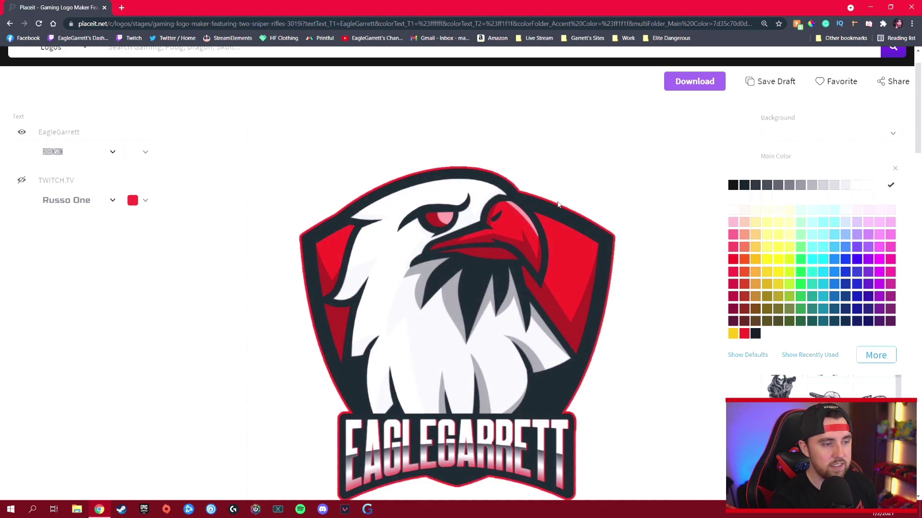
pyautogui.scroll(-2, 428, 255)
pyautogui.scroll(2, 430, 266)
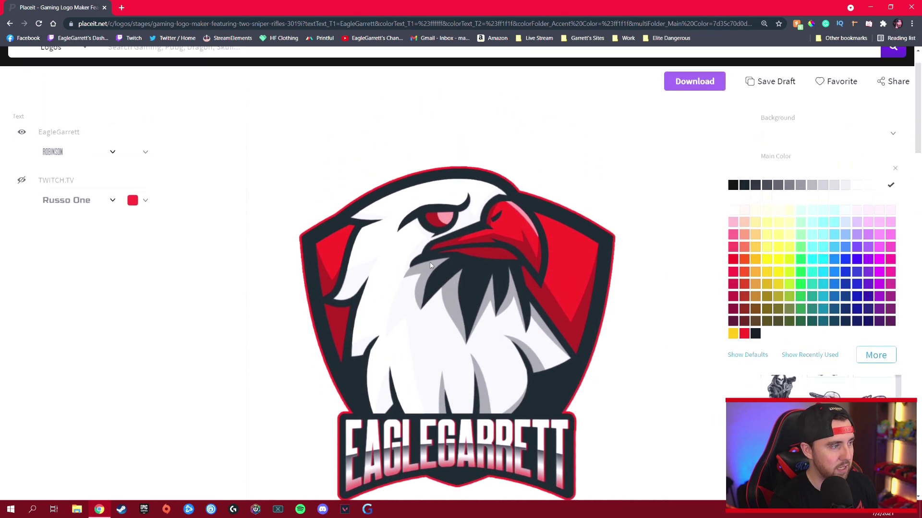
pyautogui.scroll(-1, 430, 265)
pyautogui.scroll(2, 471, 244)
pyautogui.scroll(-2, 510, 227)
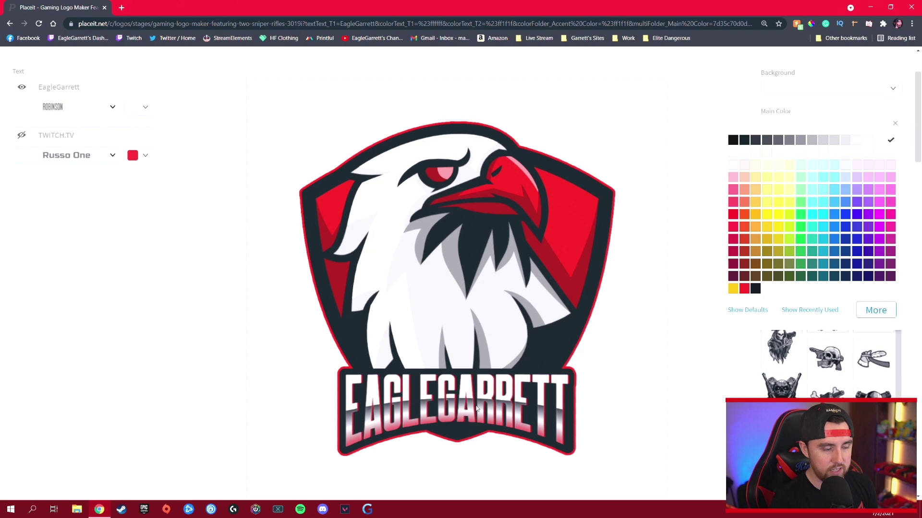
# Step: Hide the EagleGarrett name text, then look over the Designs and Logos header menus
pyautogui.click(21, 89)
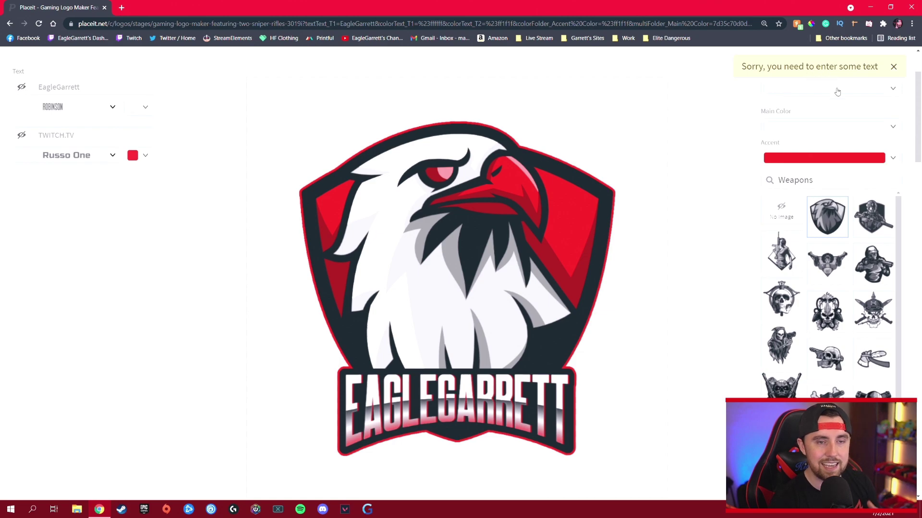
pyautogui.scroll(2, 499, 202)
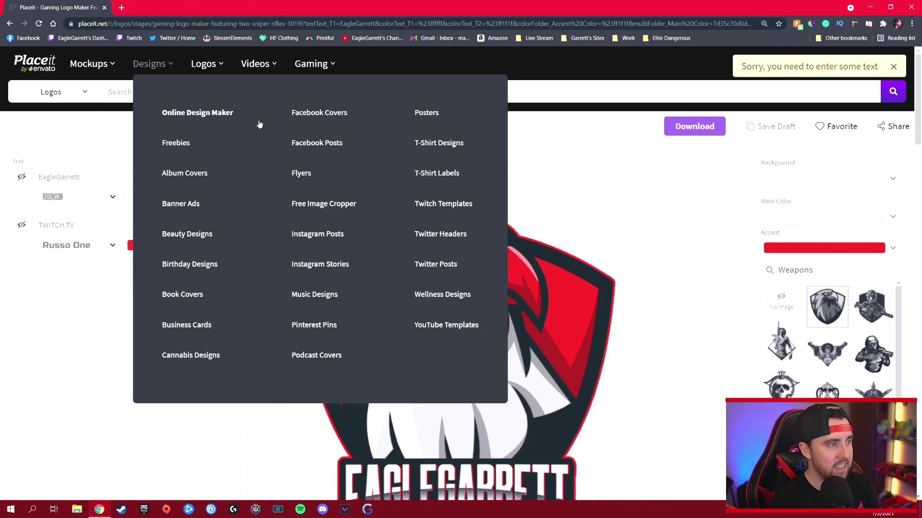
pyautogui.moveTo(312, 71)
pyautogui.moveTo(205, 66)
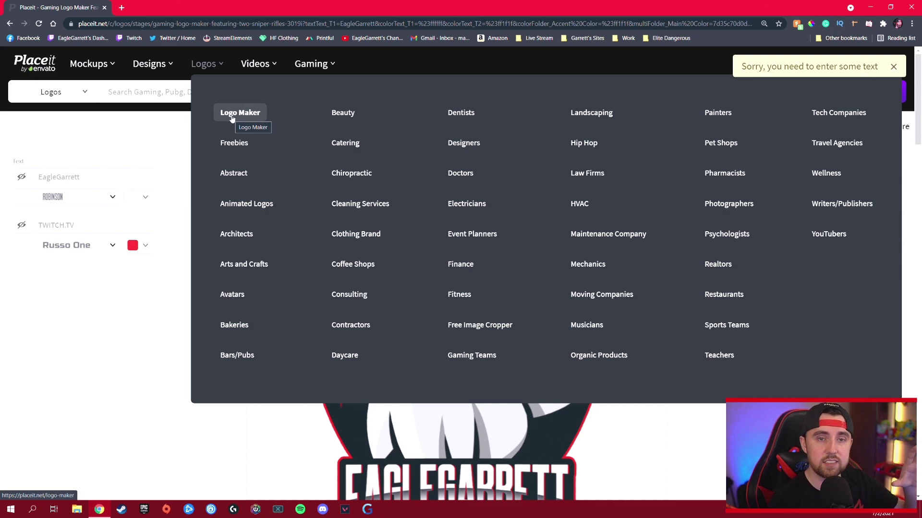
pyautogui.scroll(-2, 335, 281)
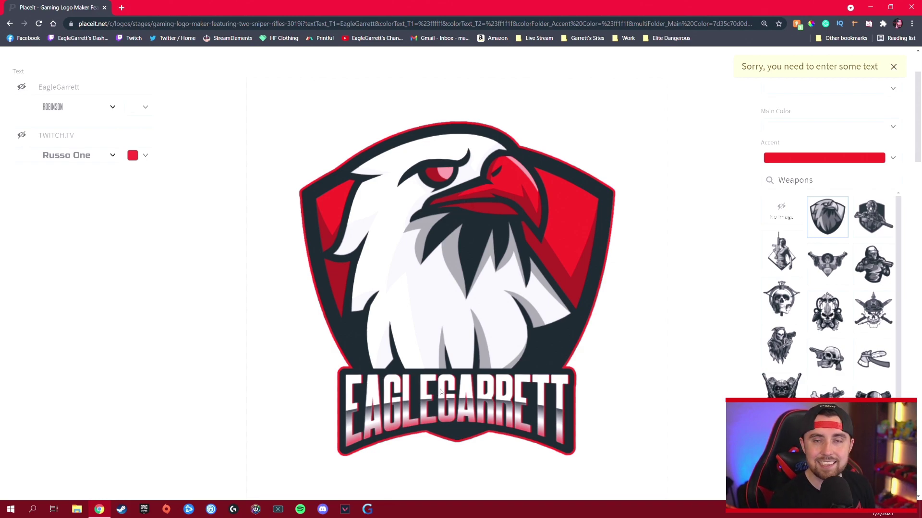
pyautogui.scroll(2, 305, 180)
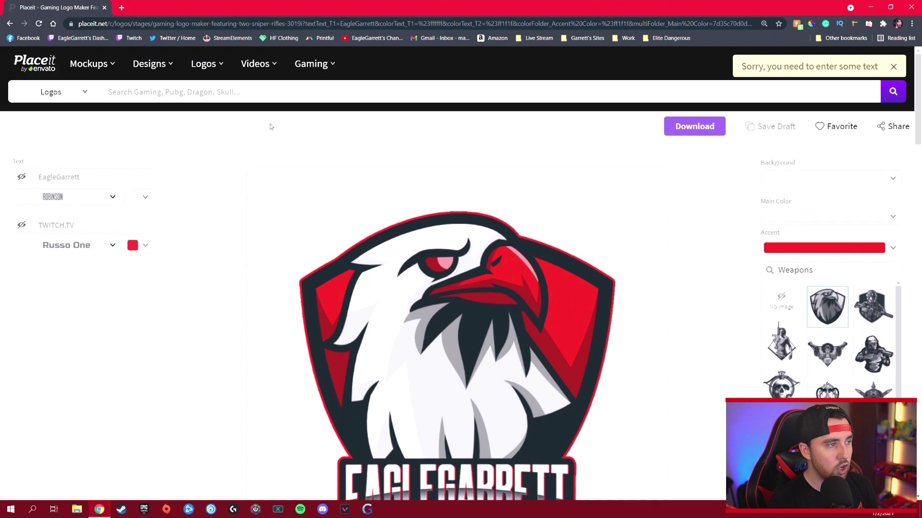
# Step: Go to Logo Maker's eagle template results and scroll down the grid to the page numbers
pyautogui.moveTo(209, 85)
pyautogui.click(232, 114)
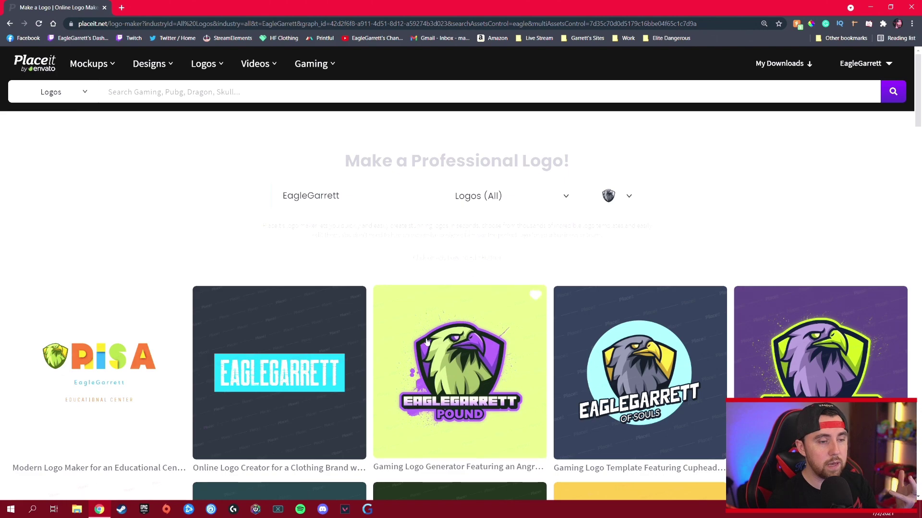
pyautogui.scroll(-3, 446, 311)
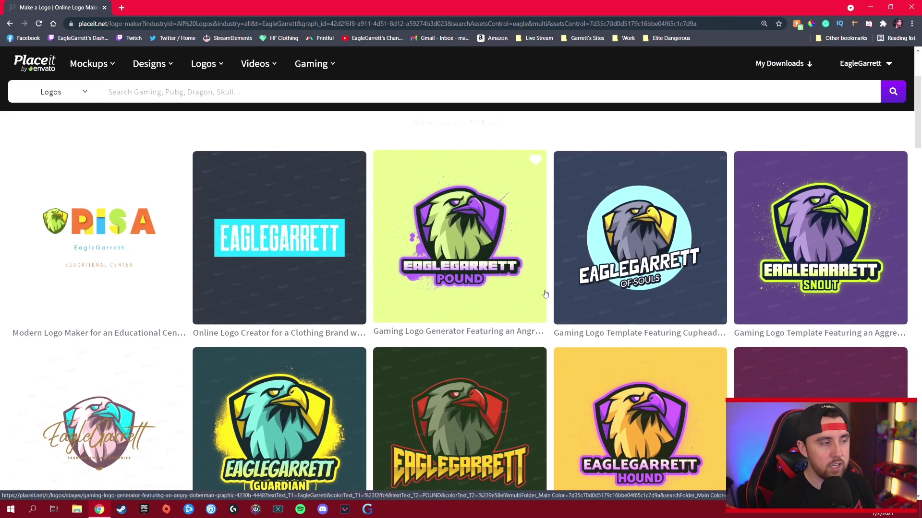
pyautogui.scroll(-2, 363, 274)
pyautogui.scroll(-10, 363, 275)
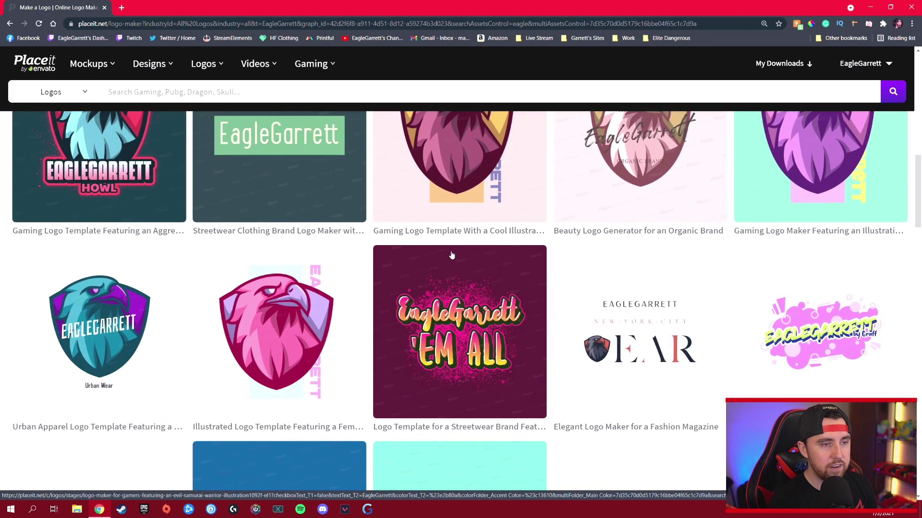
pyautogui.scroll(2, 453, 257)
pyautogui.scroll(-6, 454, 258)
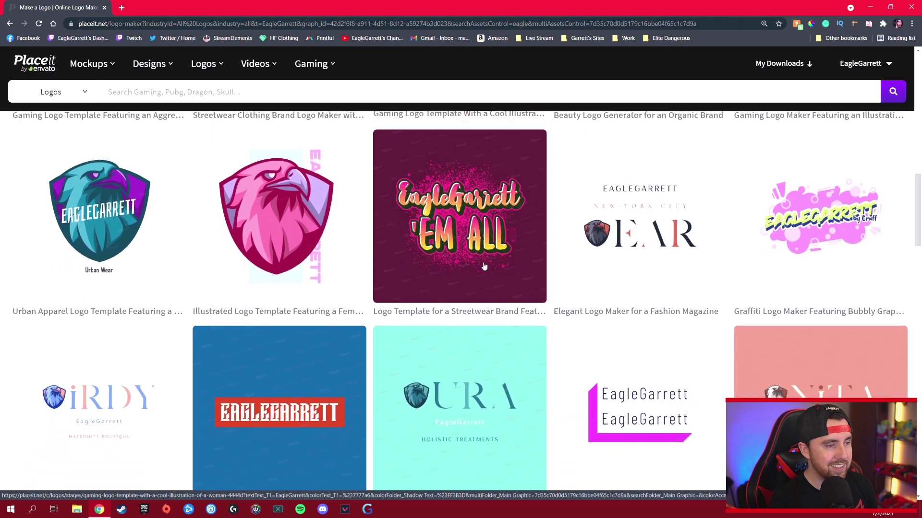
pyautogui.scroll(3, 483, 268)
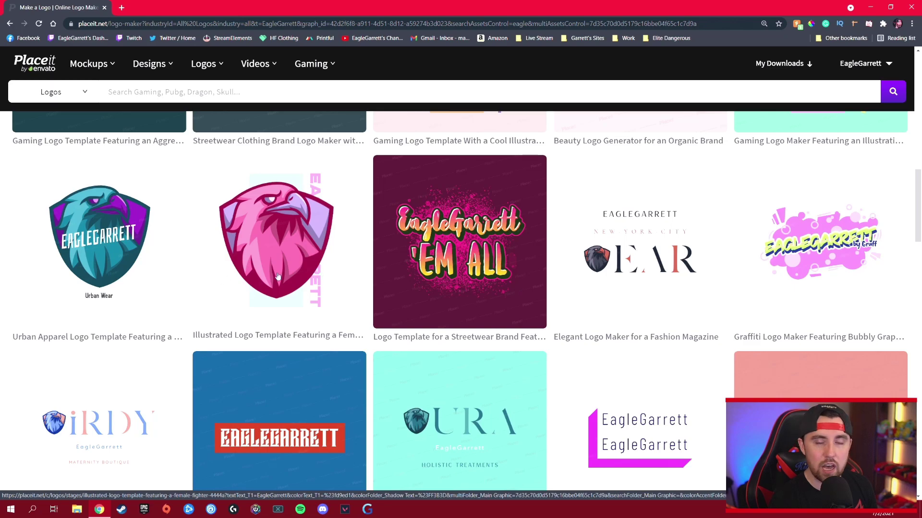
pyautogui.scroll(-20, 544, 284)
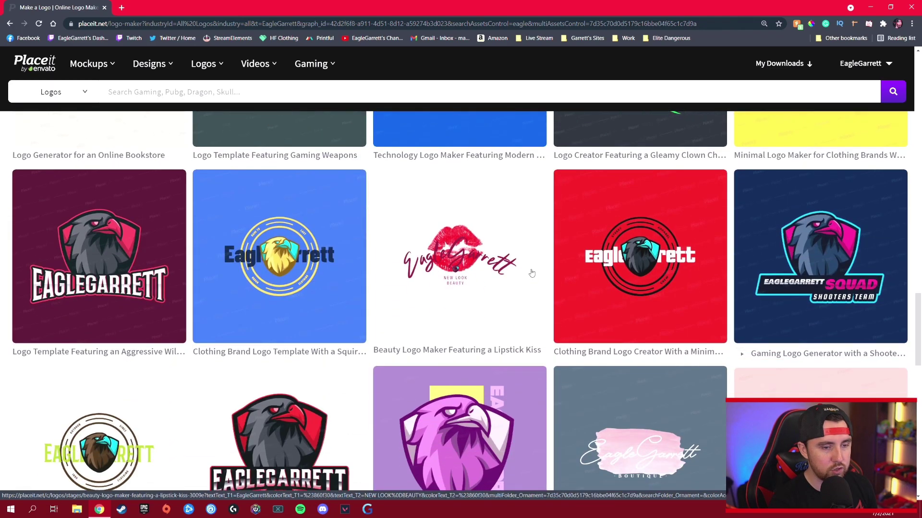
pyautogui.scroll(-2, 531, 273)
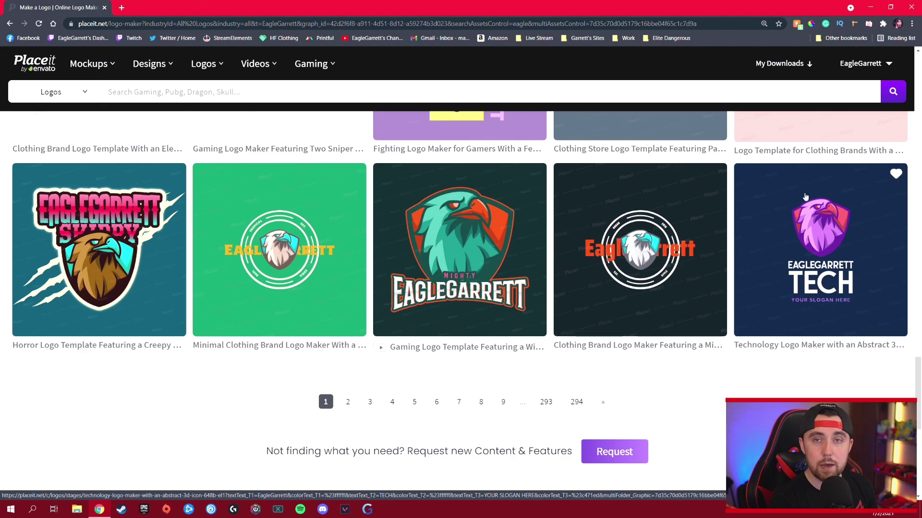
# Step: Open the EAGLEGARRETT TECH eagle template and switch its background to black
pyautogui.click(814, 234)
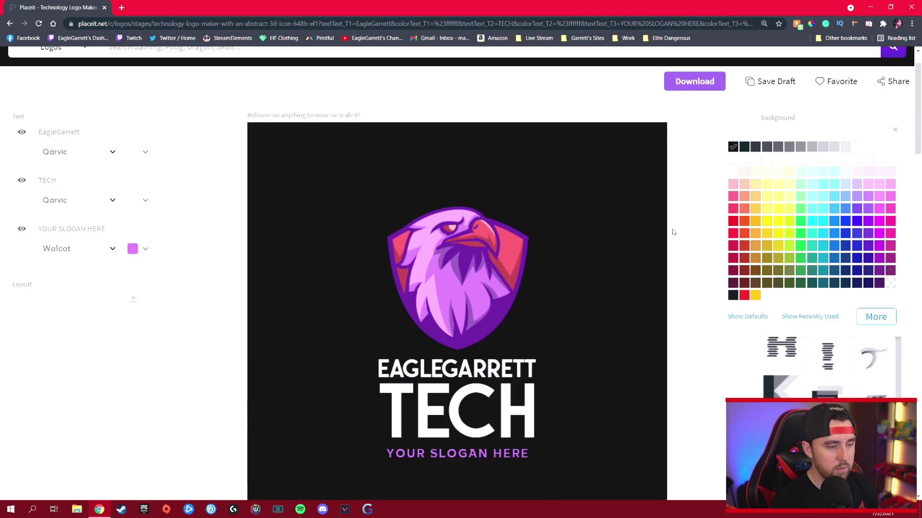
pyautogui.scroll(-3, 571, 243)
pyautogui.click(725, 185)
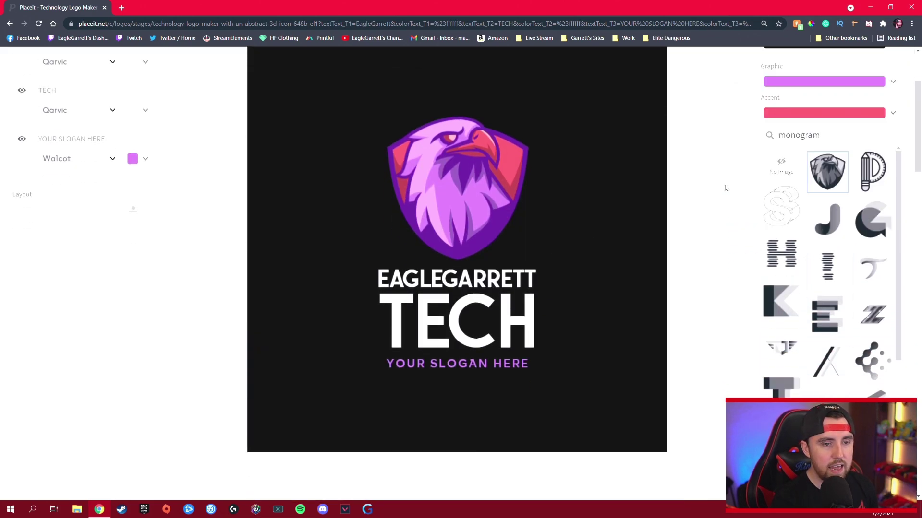
pyautogui.scroll(3, 624, 224)
pyautogui.scroll(-2, 542, 190)
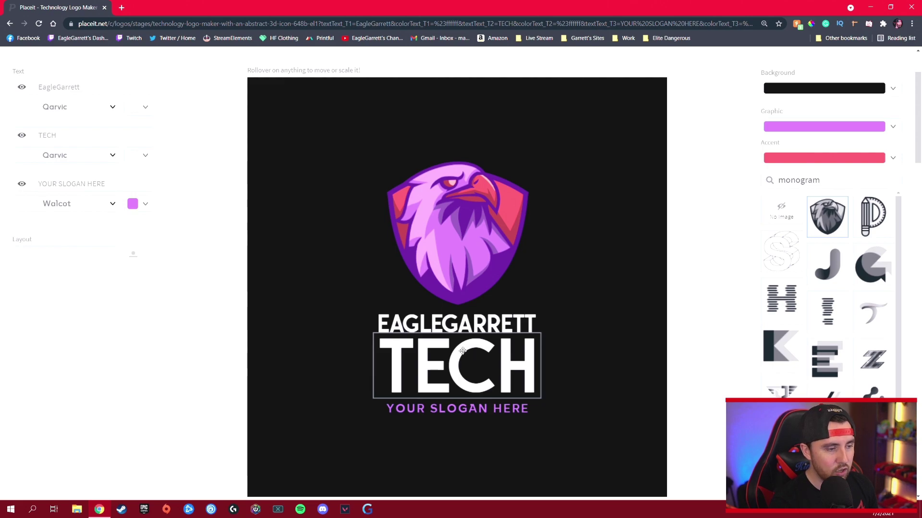
# Step: Hide the TECH and YOUR SLOGAN HERE lines, then enlarge the eagle above EAGLEGARRETT
pyautogui.click(22, 184)
pyautogui.click(22, 136)
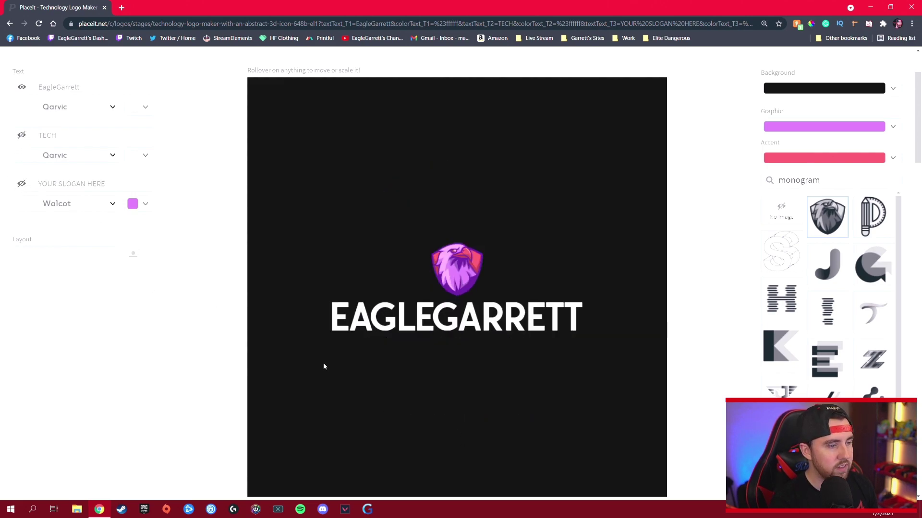
pyautogui.click(457, 264)
pyautogui.moveTo(457, 264); pyautogui.dragTo(412, 152)
pyautogui.moveTo(445, 188); pyautogui.dragTo(549, 424)
pyautogui.scroll(-3, 513, 387)
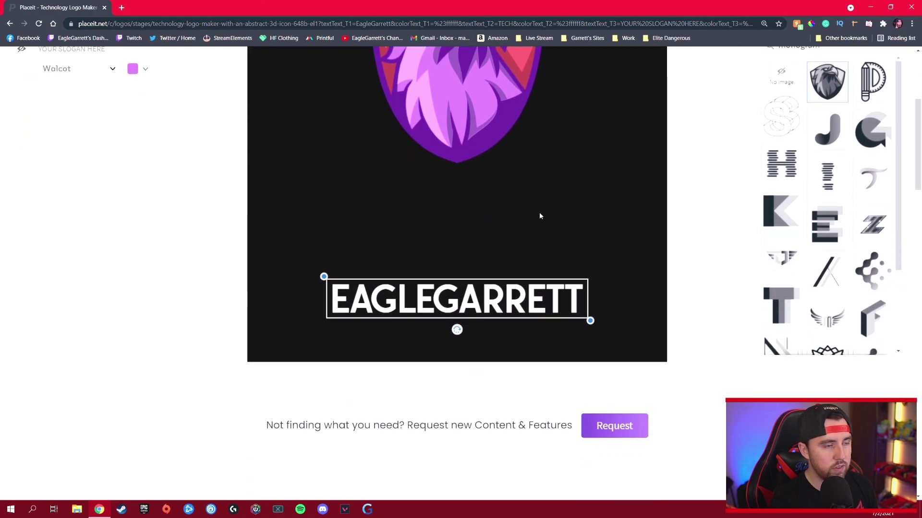
pyautogui.scroll(3, 539, 214)
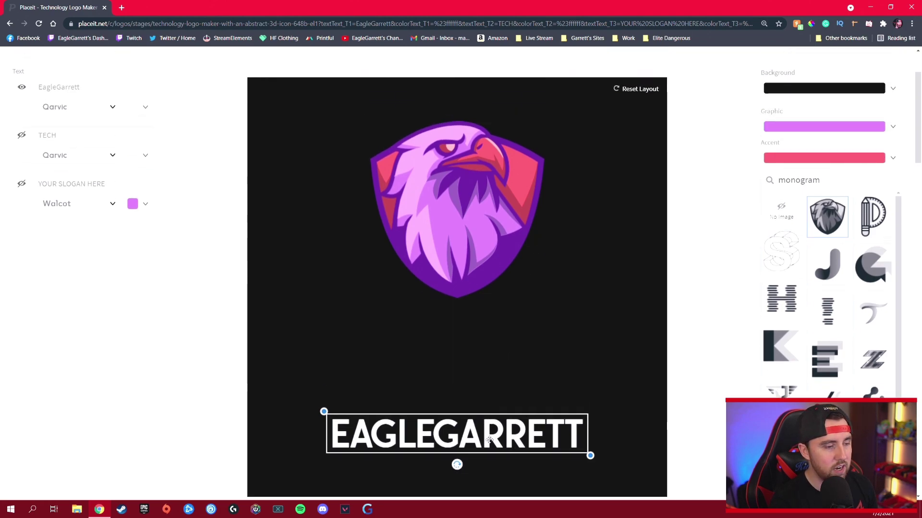
# Step: Drag the EAGLEGARRETT name off the canvas and enlarge the eagle along the centre line
pyautogui.moveTo(552, 439); pyautogui.dragTo(174, 393)
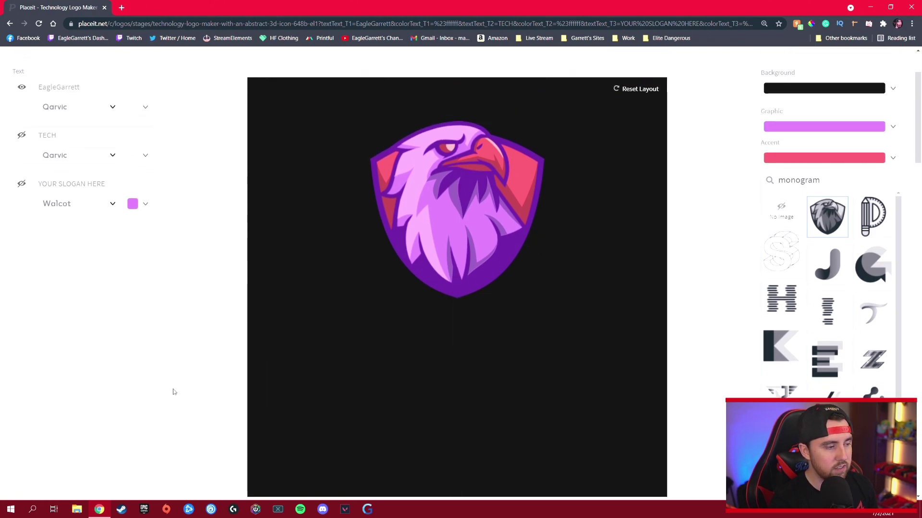
pyautogui.moveTo(503, 257); pyautogui.dragTo(503, 329)
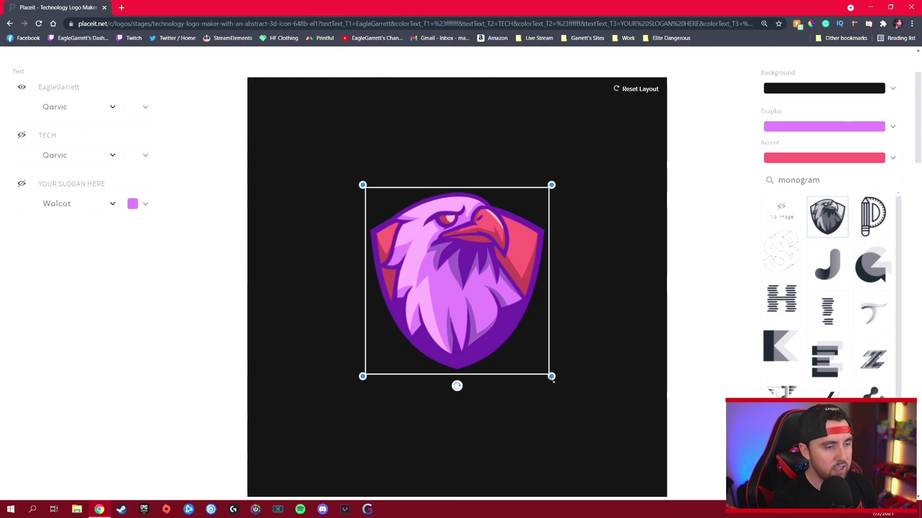
pyautogui.moveTo(551, 377); pyautogui.dragTo(630, 457)
pyautogui.moveTo(551, 349); pyautogui.dragTo(477, 292)
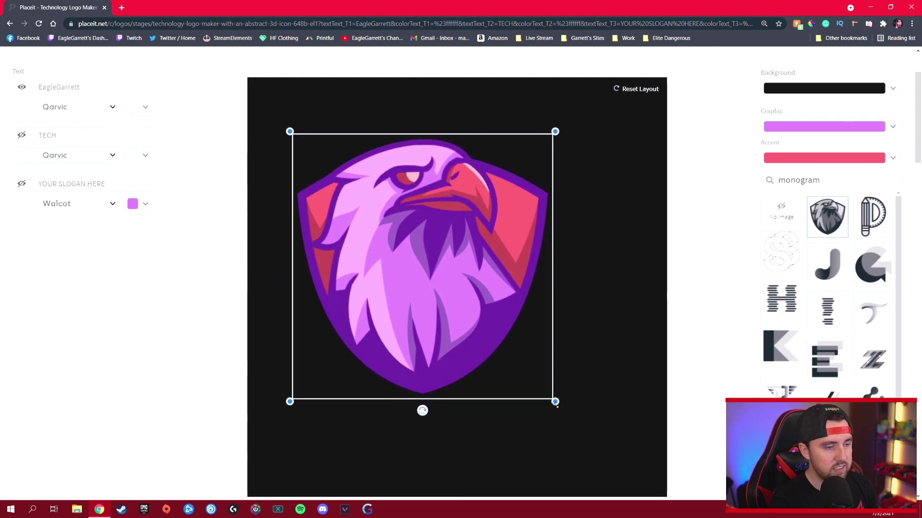
pyautogui.moveTo(555, 402); pyautogui.dragTo(633, 486)
pyautogui.moveTo(544, 363); pyautogui.dragTo(540, 338)
pyautogui.click(632, 95)
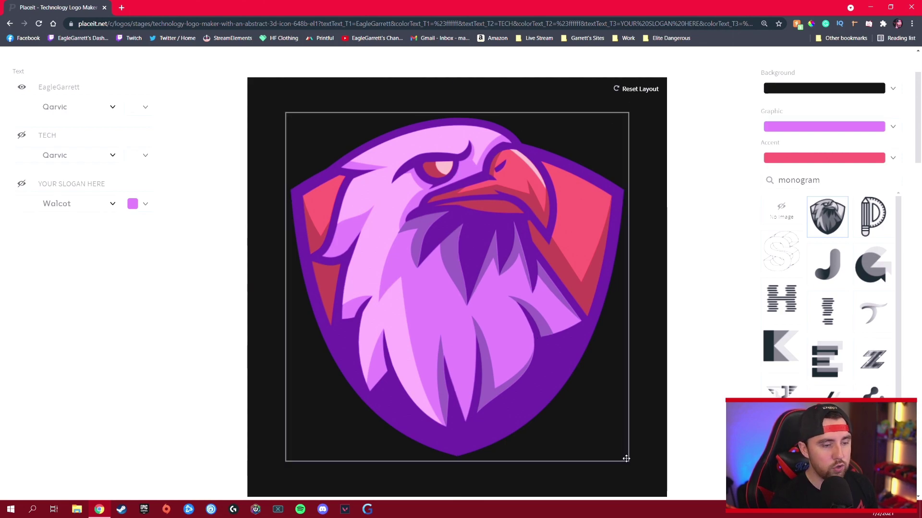
# Step: Scale the eagle up further and centre it so it nearly fills the black canvas
pyautogui.click(631, 463)
pyautogui.moveTo(631, 464)
pyautogui.mouseDown()
pyautogui.moveTo(636, 450)
pyautogui.moveTo(646, 468)
pyautogui.mouseUp()
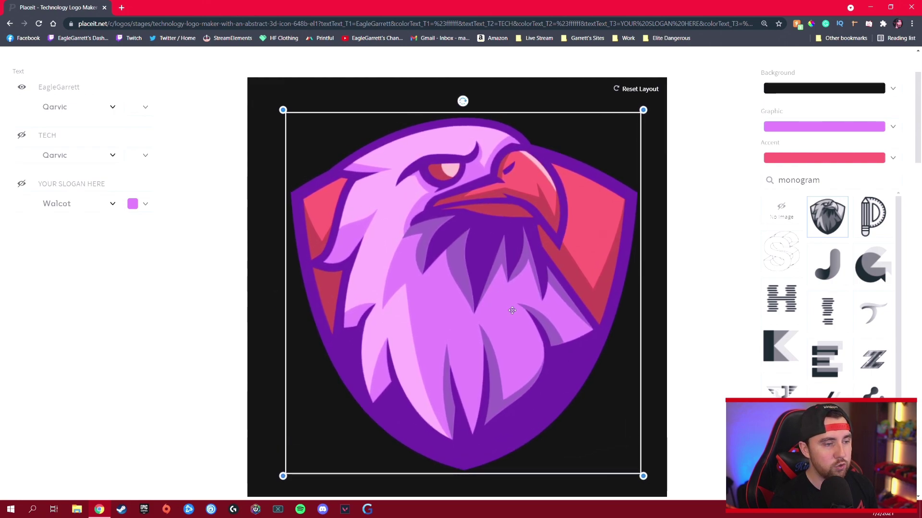
pyautogui.moveTo(512, 310)
pyautogui.mouseDown()
pyautogui.moveTo(507, 297)
pyautogui.moveTo(507, 308)
pyautogui.moveTo(520, 301)
pyautogui.moveTo(494, 304)
pyautogui.moveTo(497, 295)
pyautogui.moveTo(475, 306)
pyautogui.moveTo(478, 297)
pyautogui.moveTo(507, 305)
pyautogui.mouseUp()
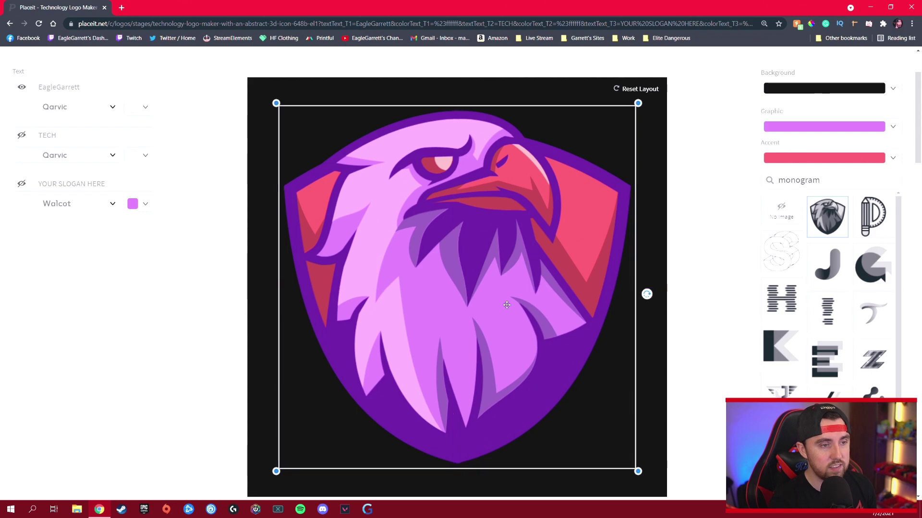
pyautogui.moveTo(637, 104); pyautogui.dragTo(659, 83)
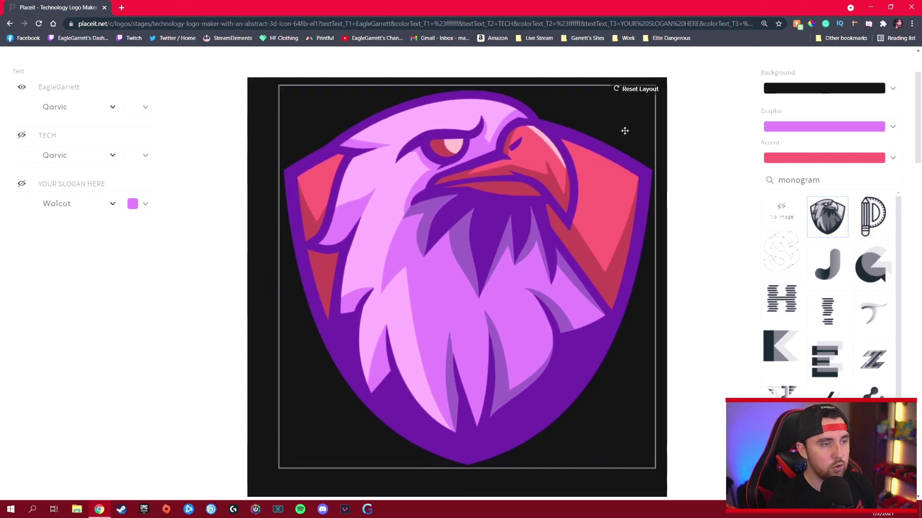
pyautogui.moveTo(277, 471); pyautogui.dragTo(255, 492)
pyautogui.moveTo(440, 390); pyautogui.dragTo(435, 390)
pyautogui.click(711, 211)
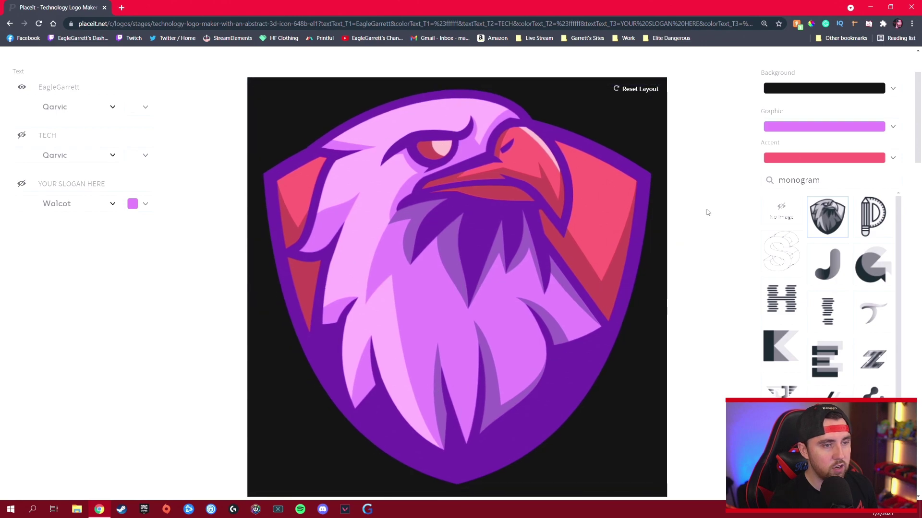
# Step: Change the eagle graphic colour from purple to white and grey
pyautogui.click(893, 126)
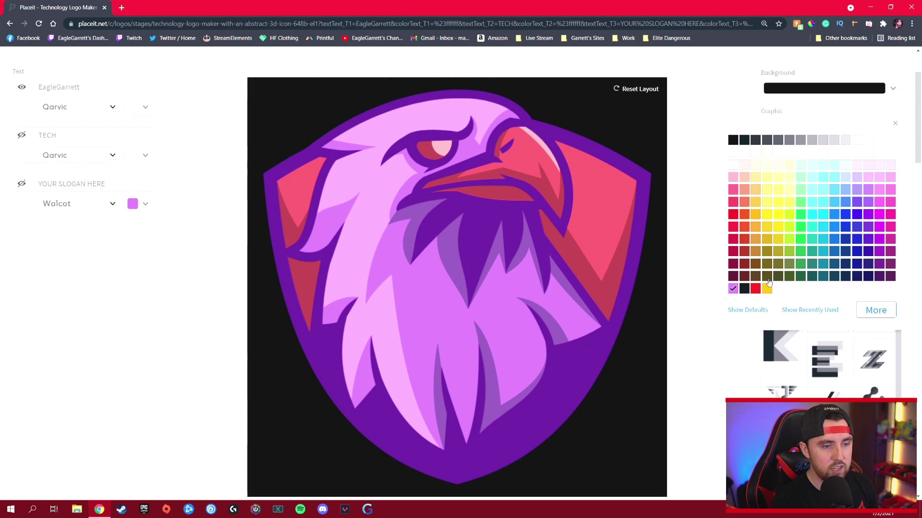
pyautogui.click(890, 142)
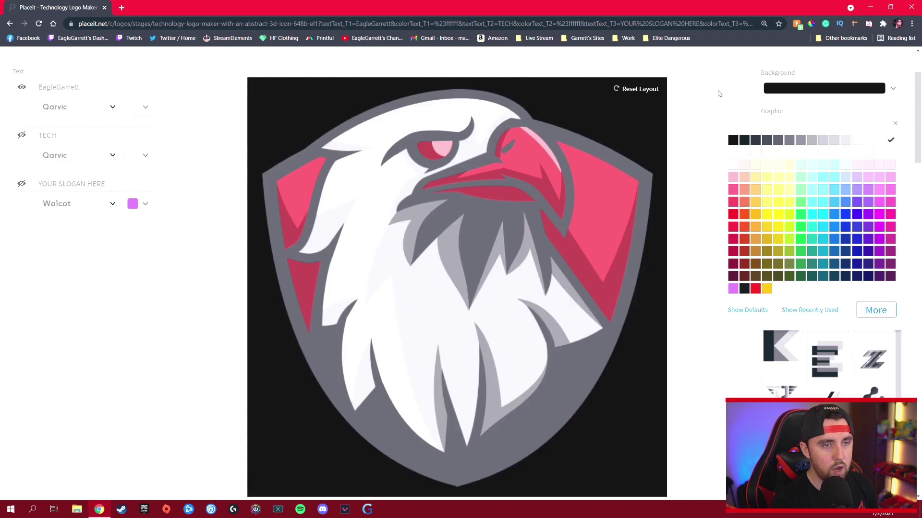
pyautogui.click(724, 105)
# Step: Set the accent colour to red, briefly trying yellow before settling back on red
pyautogui.click(893, 158)
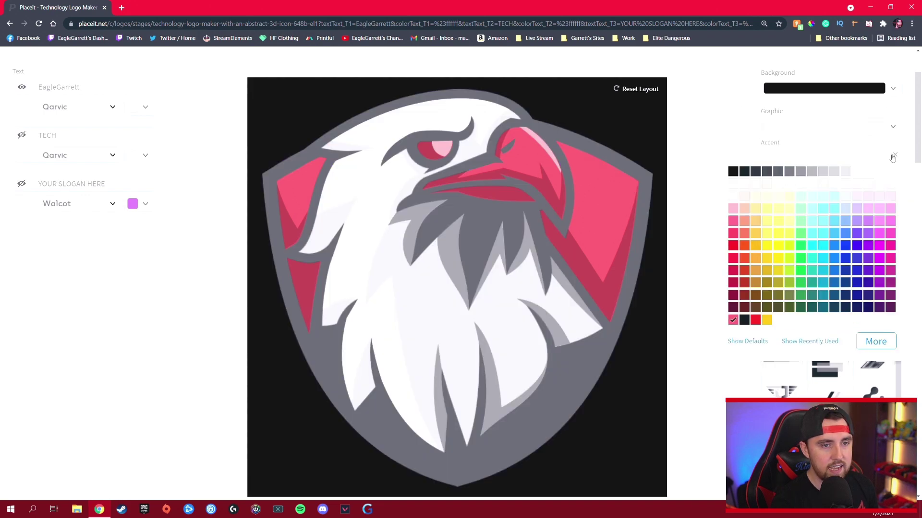
pyautogui.click(755, 320)
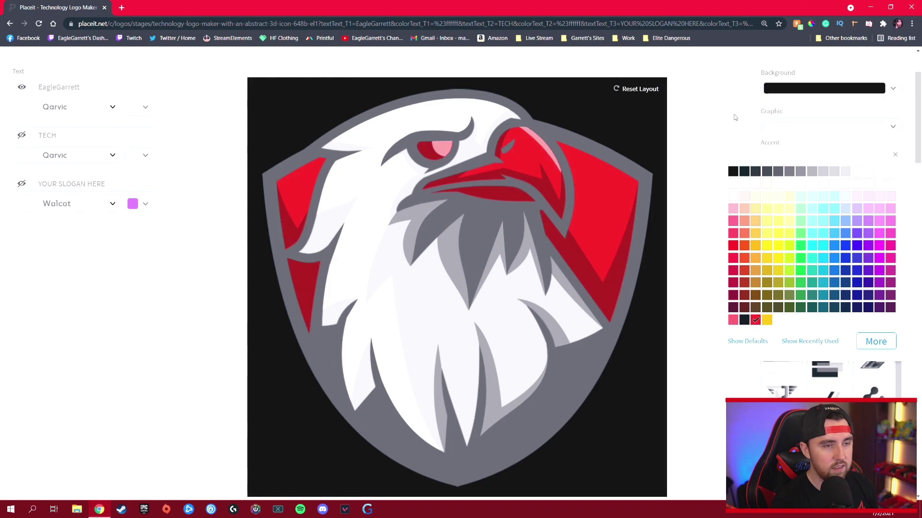
pyautogui.click(712, 95)
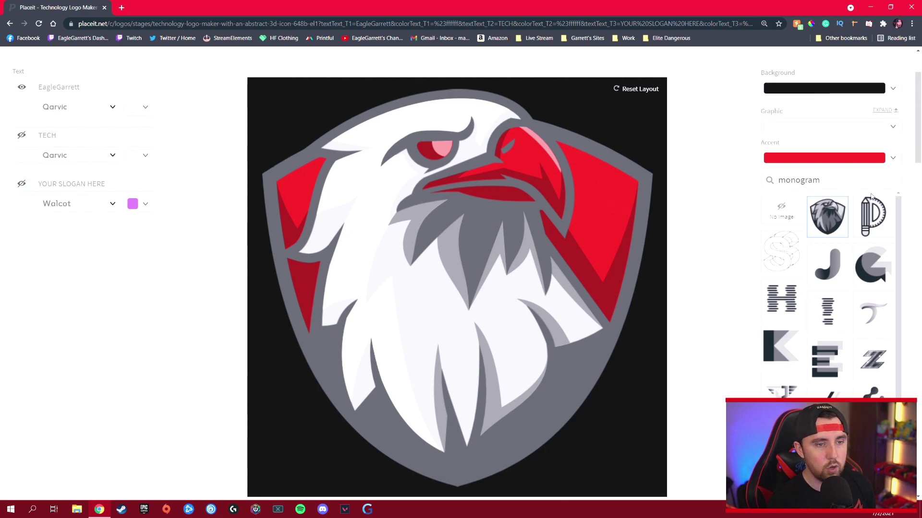
pyautogui.click(893, 158)
pyautogui.click(768, 321)
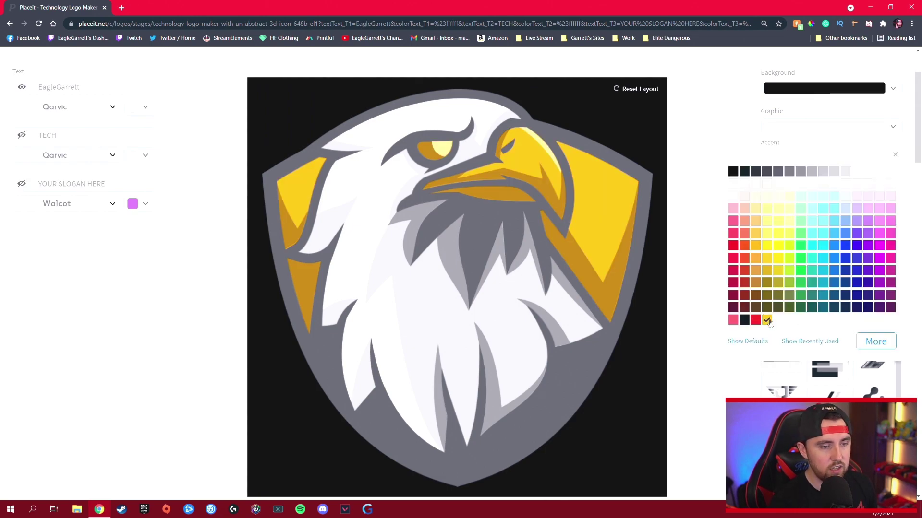
pyautogui.click(708, 118)
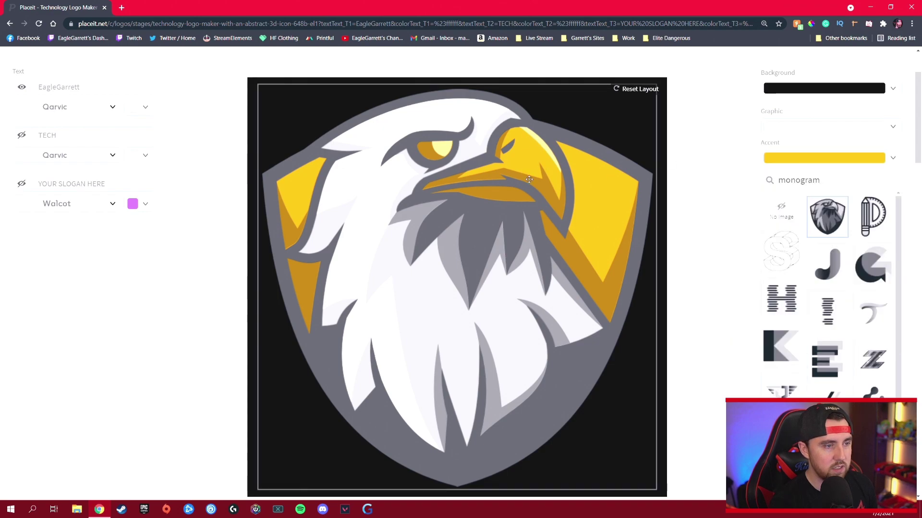
pyautogui.click(894, 160)
pyautogui.click(755, 320)
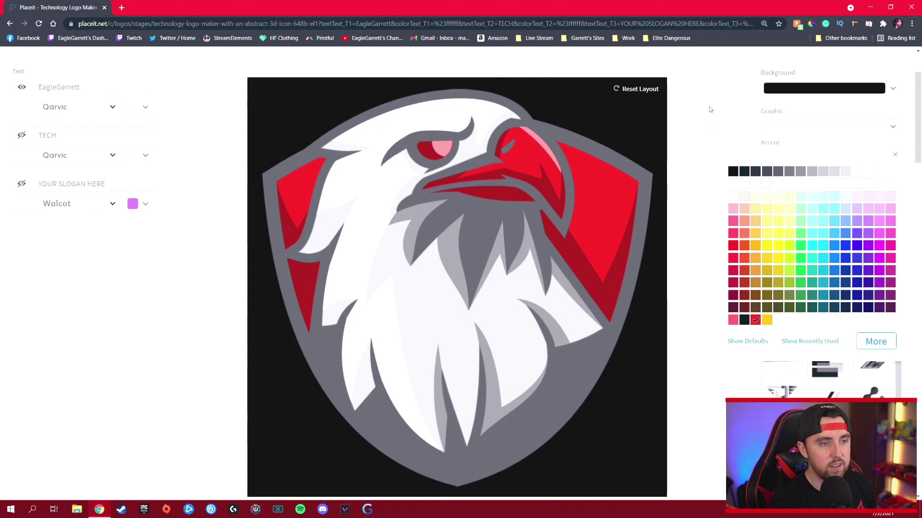
pyautogui.click(711, 109)
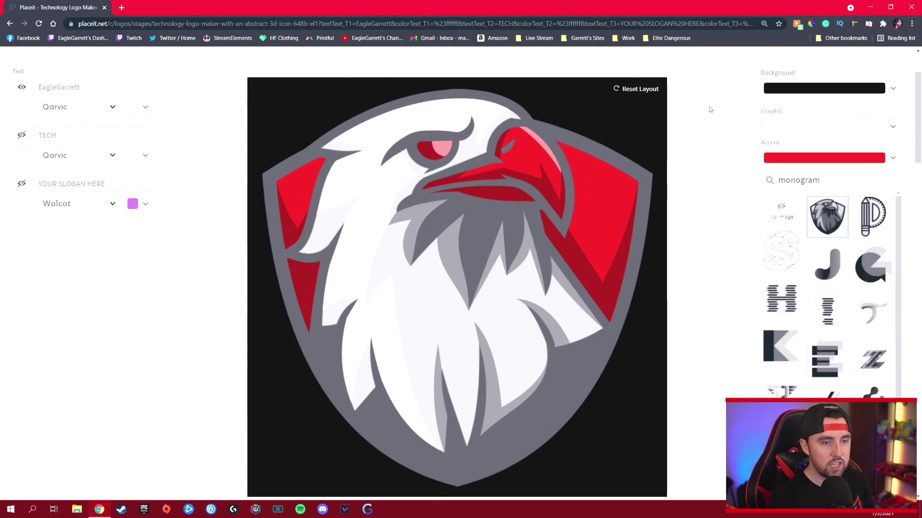
# Step: Switch the logo background to white
pyautogui.click(892, 90)
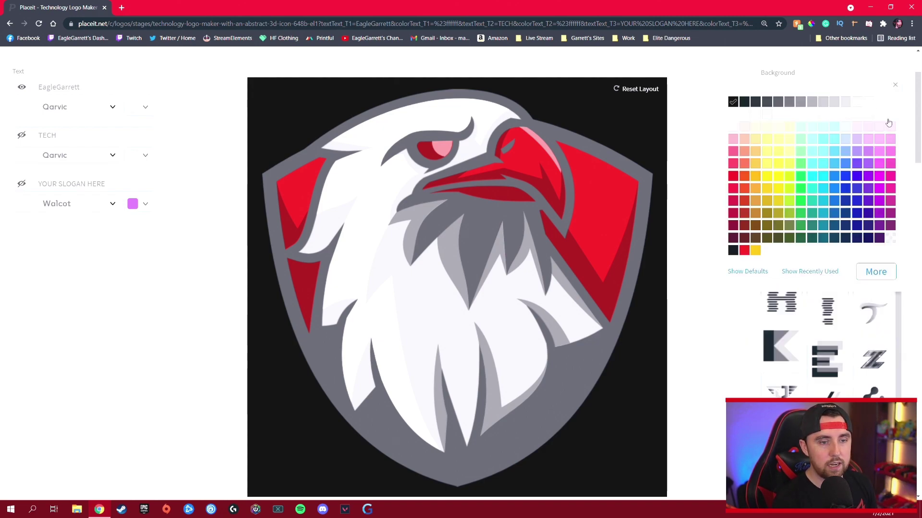
pyautogui.click(891, 239)
pyautogui.click(695, 144)
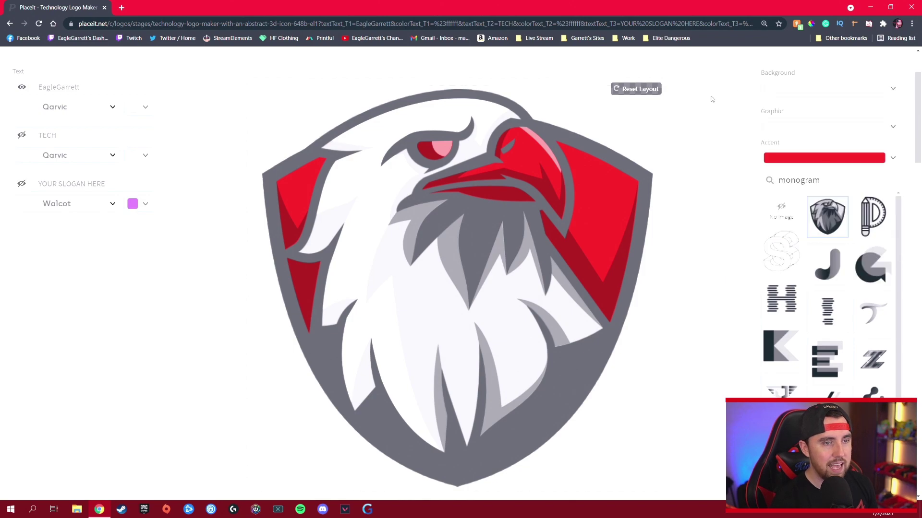
# Step: Scroll back to the top and start the logo download
pyautogui.scroll(2, 680, 135)
pyautogui.scroll(-2, 360, 263)
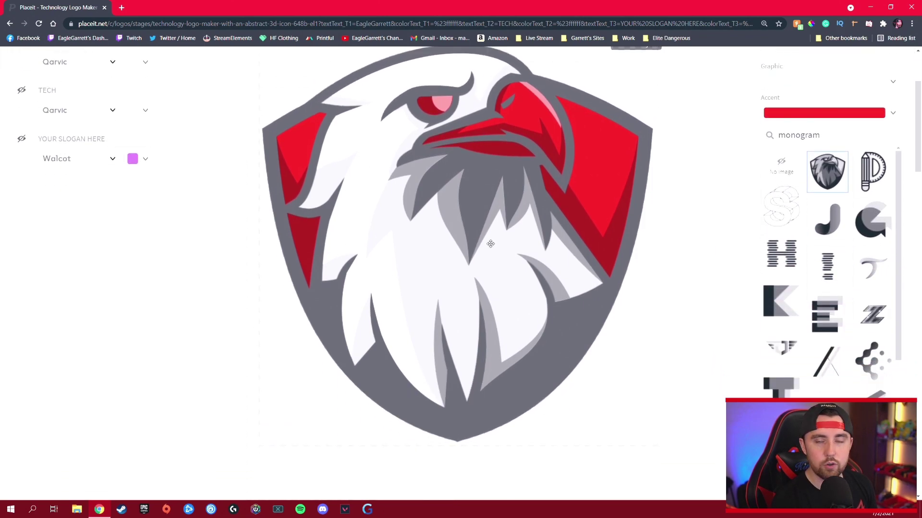
pyautogui.scroll(1, 499, 238)
pyautogui.scroll(2, 547, 204)
pyautogui.scroll(-2, 593, 254)
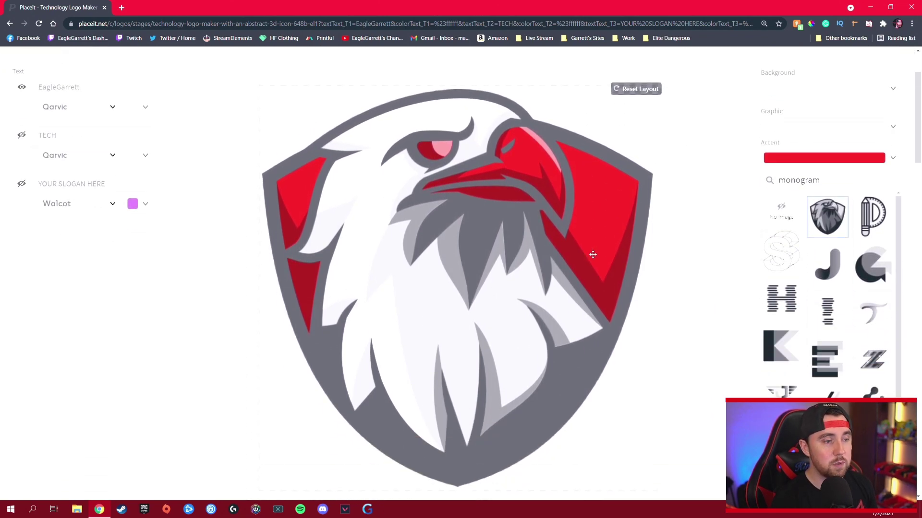
pyautogui.scroll(2, 595, 253)
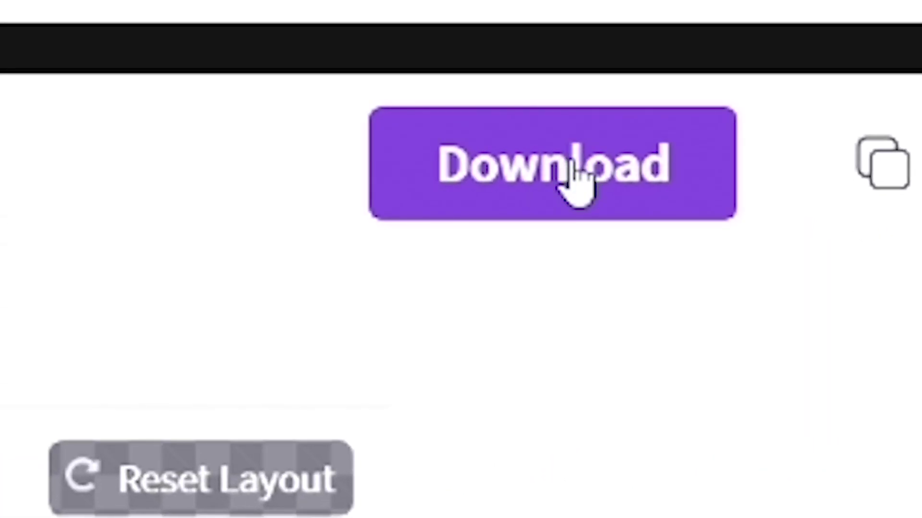
pyautogui.click(574, 165)
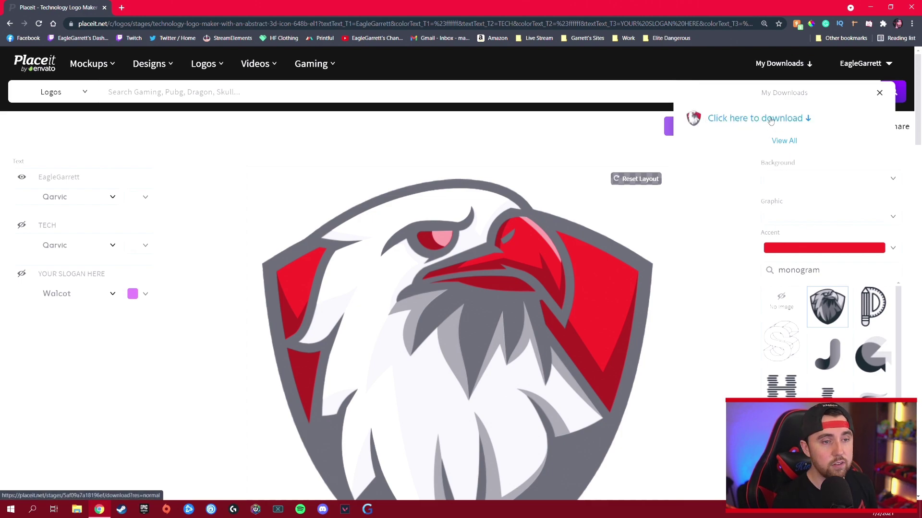
# Step: Bring up the logo's Save As dialog, cancel it, and close My Downloads
pyautogui.click(769, 119)
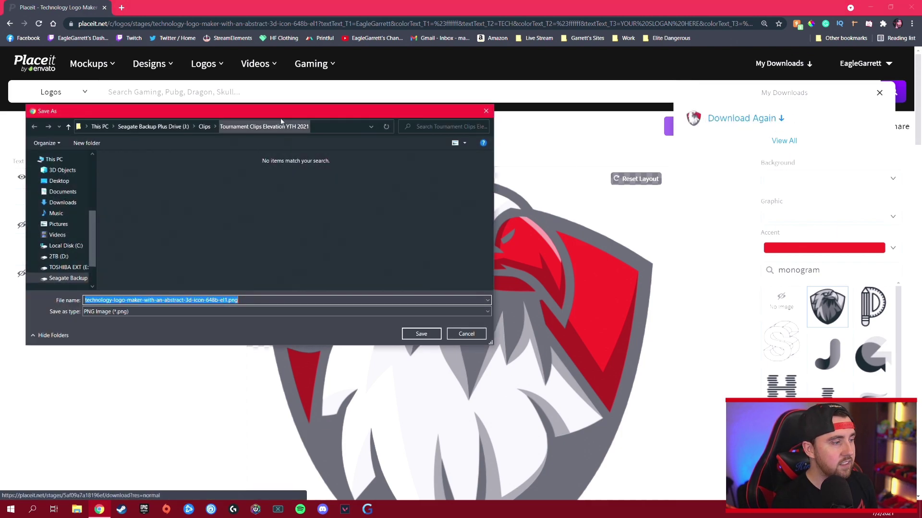
pyautogui.moveTo(292, 108); pyautogui.dragTo(509, 42)
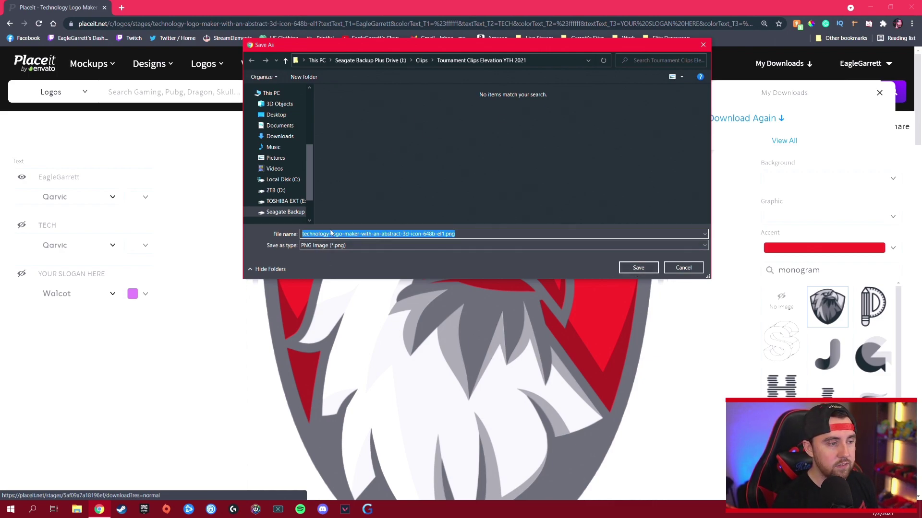
pyautogui.click(697, 271)
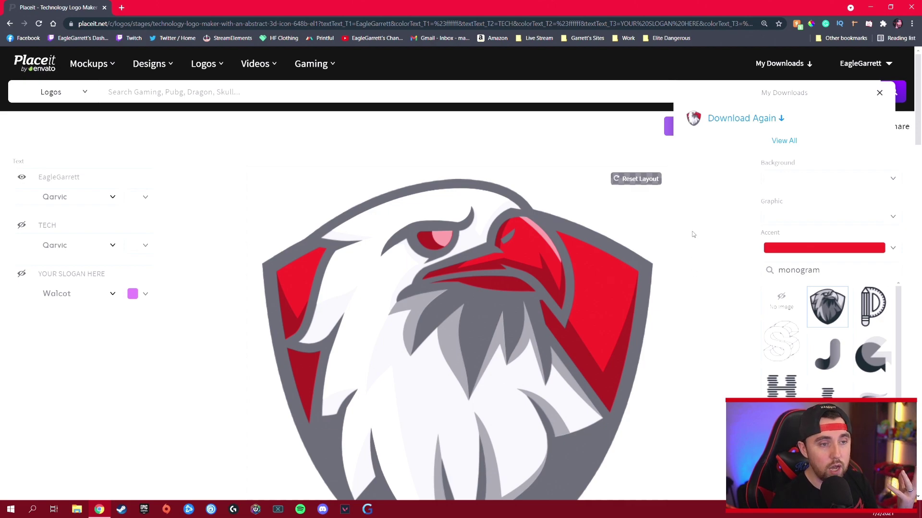
pyautogui.click(880, 93)
# Step: Reset the logo layout and set the background to black
pyautogui.scroll(-4, 516, 326)
pyautogui.scroll(2, 521, 298)
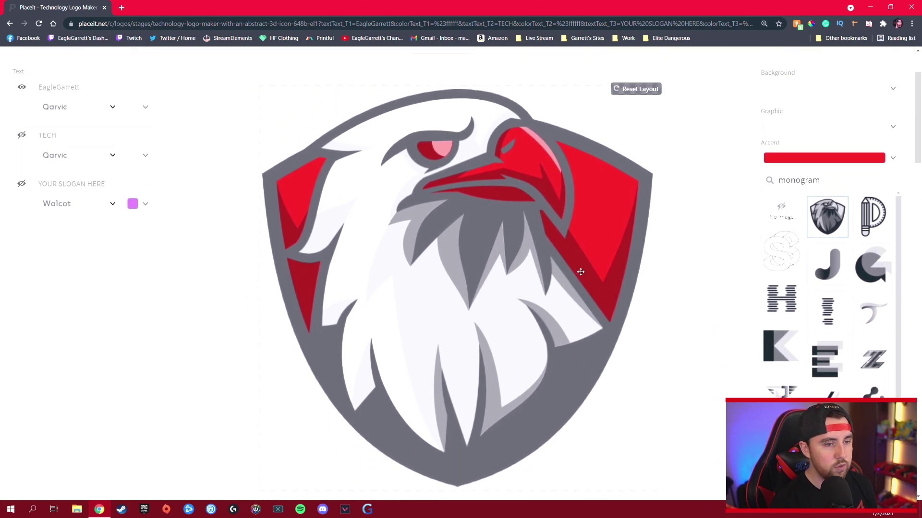
pyautogui.click(641, 90)
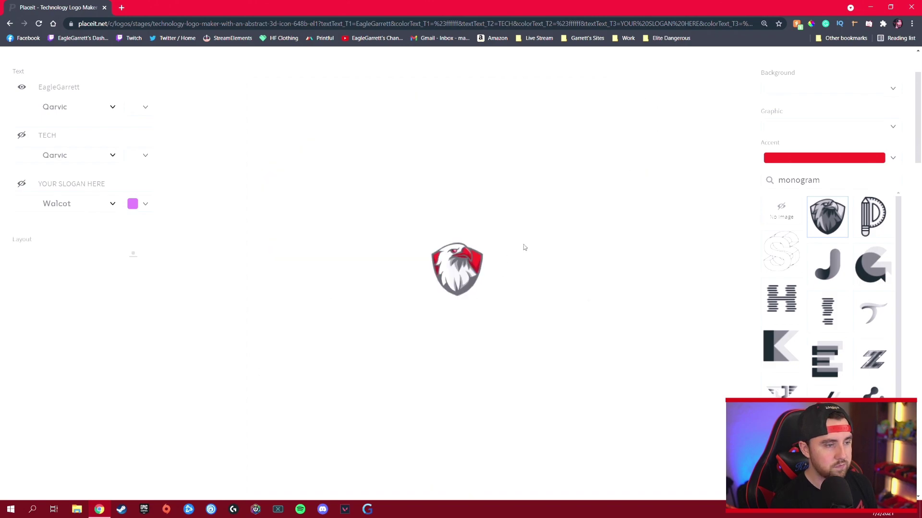
pyautogui.click(892, 88)
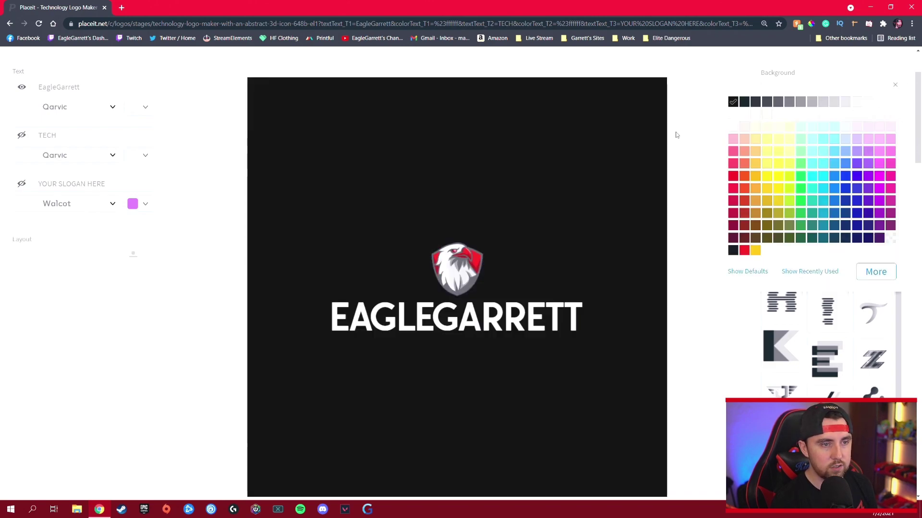
pyautogui.click(677, 136)
# Step: Enlarge the eagle emblem and reposition it on the canvas
pyautogui.scroll(-2, 617, 259)
pyautogui.click(456, 180)
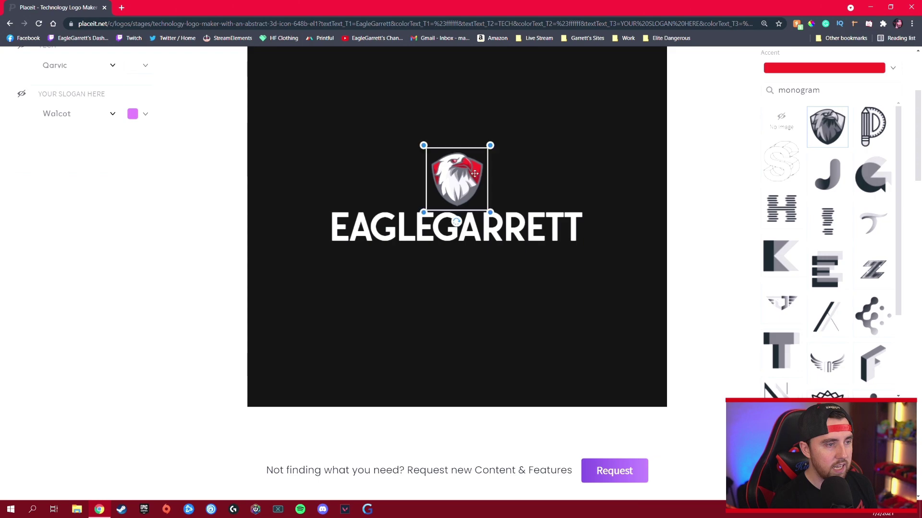
pyautogui.moveTo(420, 139); pyautogui.dragTo(201, 96)
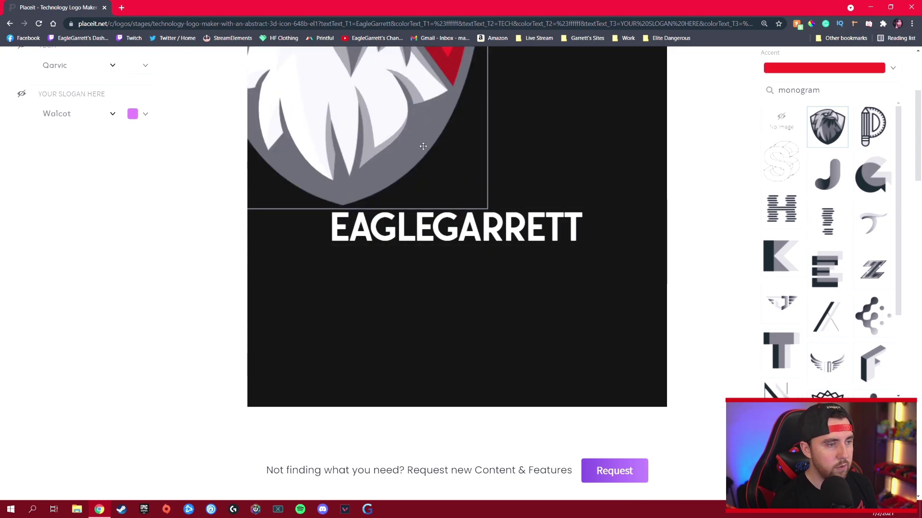
pyautogui.moveTo(494, 209); pyautogui.dragTo(494, 348)
pyautogui.click(436, 171)
pyautogui.moveTo(437, 171); pyautogui.dragTo(494, 297)
pyautogui.scroll(2, 494, 296)
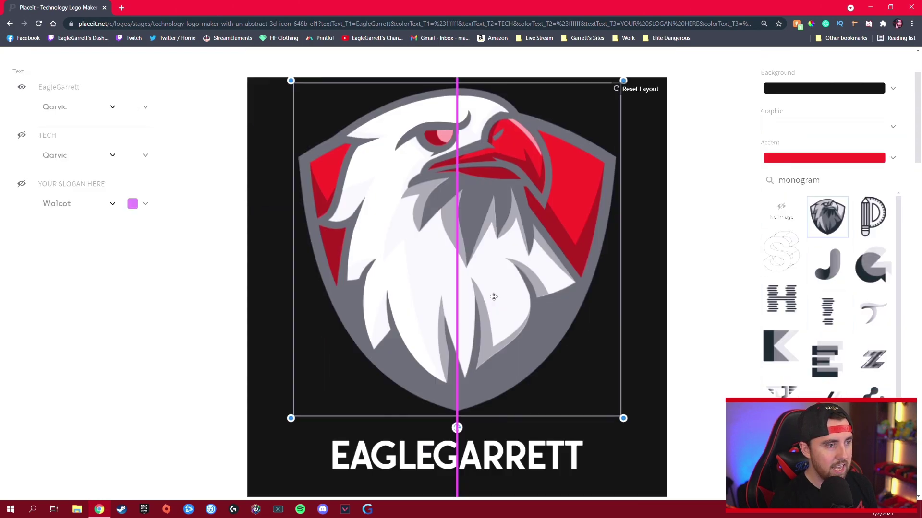
# Step: Move and enlarge the EAGLEGARRETT name so it sits centred beneath the emblem
pyautogui.moveTo(512, 462); pyautogui.dragTo(513, 399)
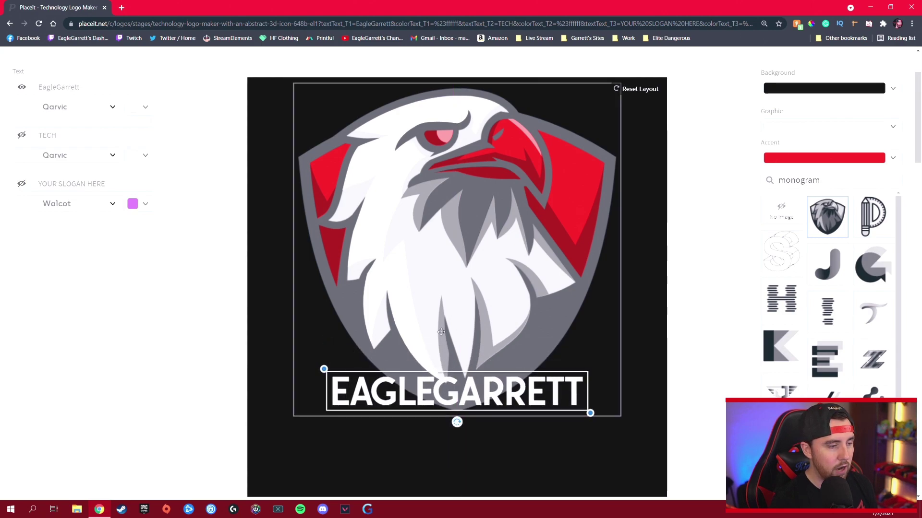
pyautogui.moveTo(590, 415); pyautogui.dragTo(661, 475)
pyautogui.moveTo(576, 439); pyautogui.dragTo(540, 440)
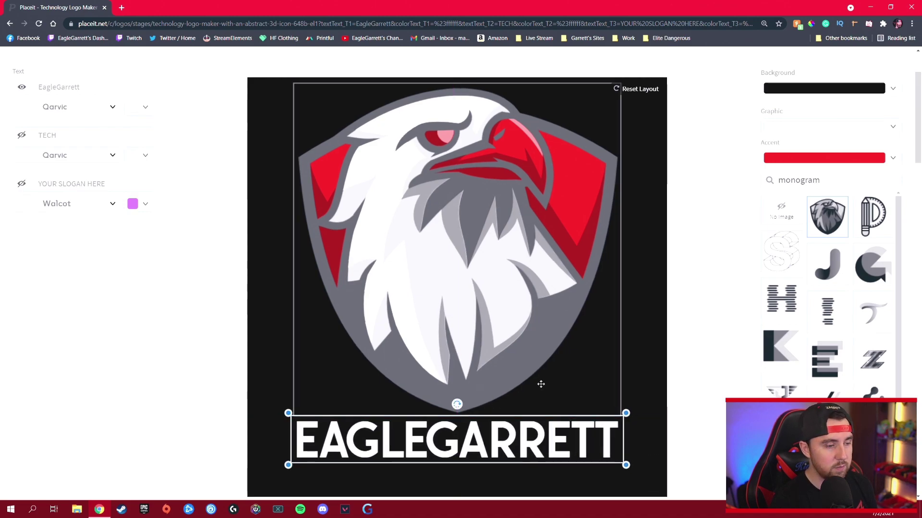
pyautogui.scroll(-2, 474, 365)
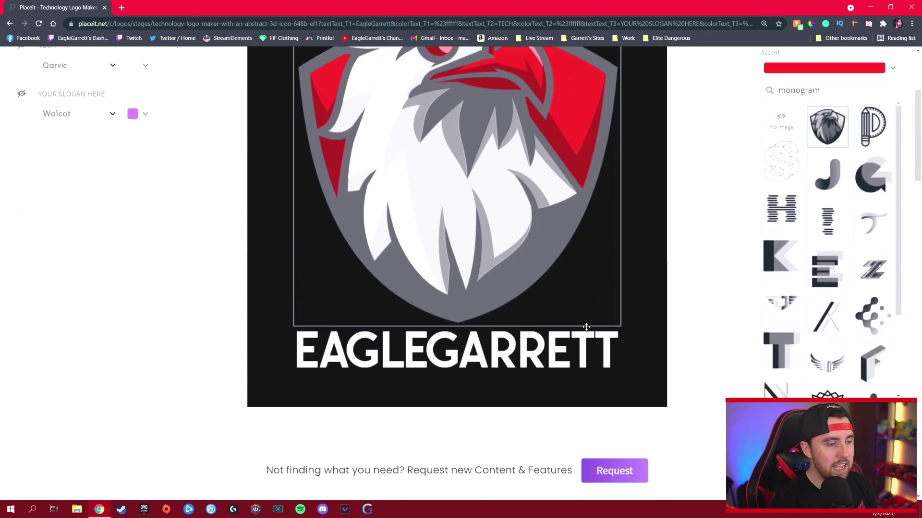
pyautogui.moveTo(473, 365); pyautogui.dragTo(475, 383)
pyautogui.click(702, 298)
pyautogui.scroll(4, 696, 304)
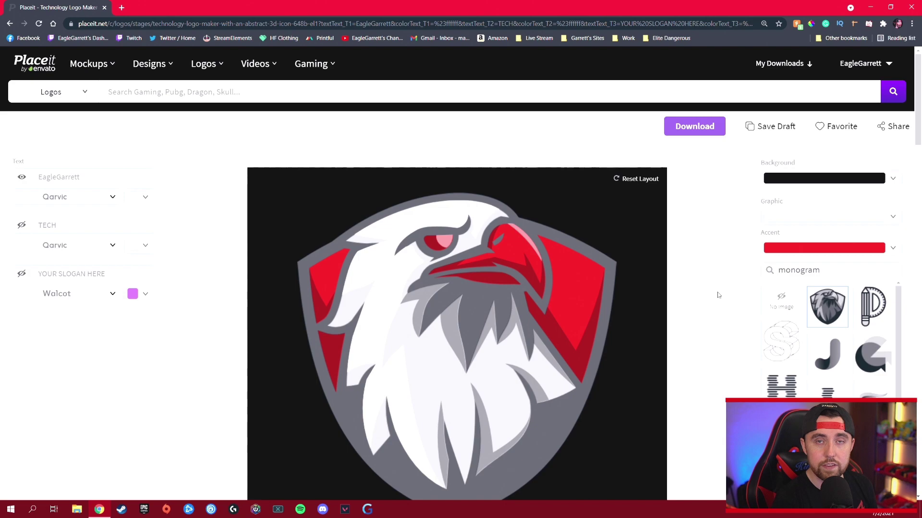
pyautogui.scroll(-2, 707, 268)
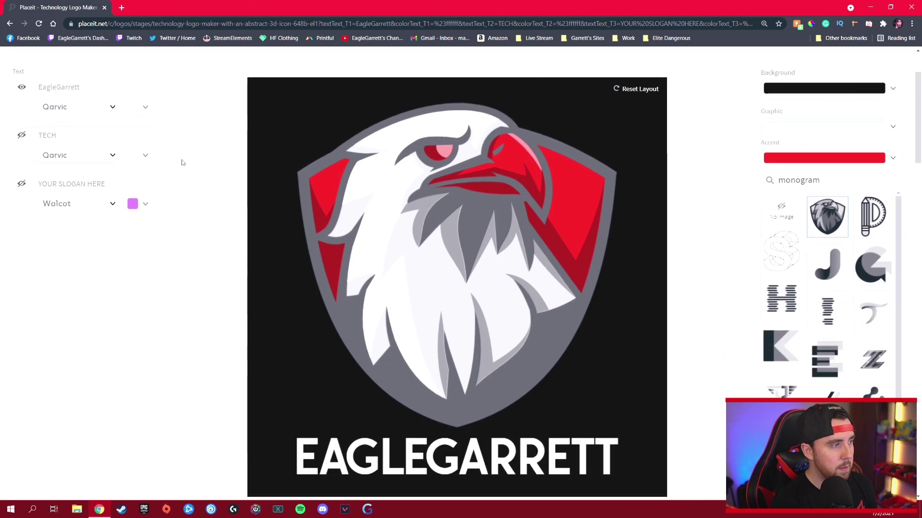
# Step: Change the EAGLEGARRETT name's text colour to red
pyautogui.click(146, 106)
pyautogui.click(35, 270)
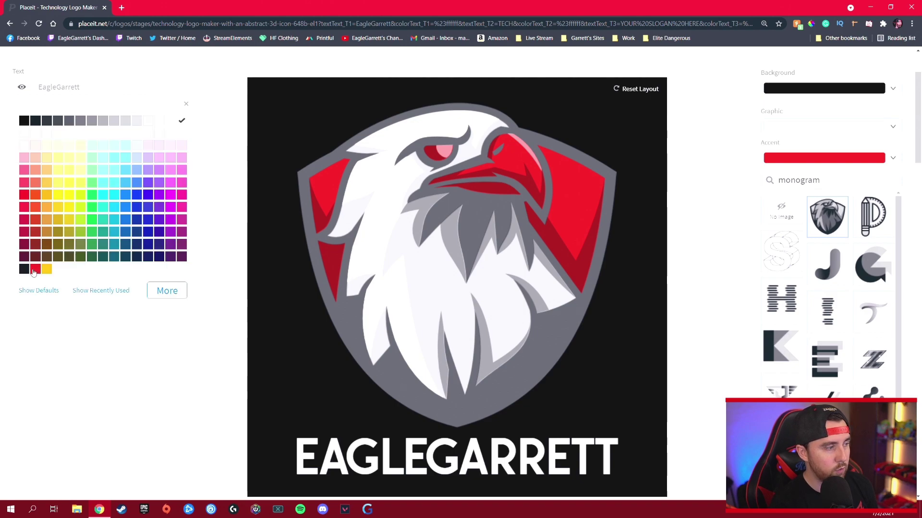
pyautogui.scroll(-1, 134, 329)
pyautogui.click(134, 330)
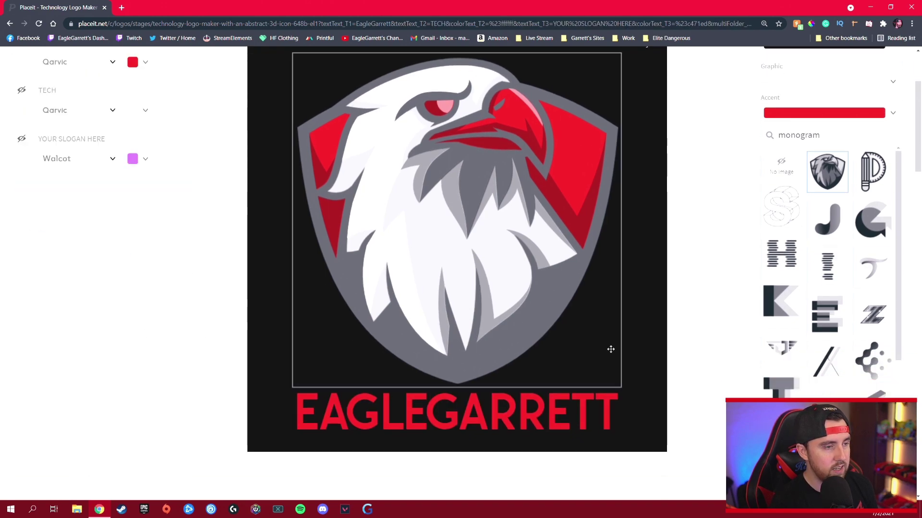
pyautogui.scroll(1, 671, 326)
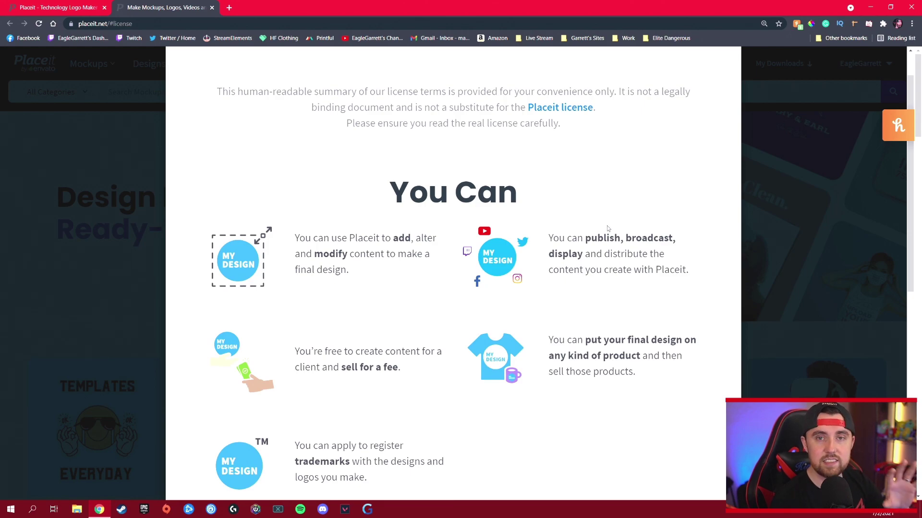
pyautogui.scroll(-1, 525, 168)
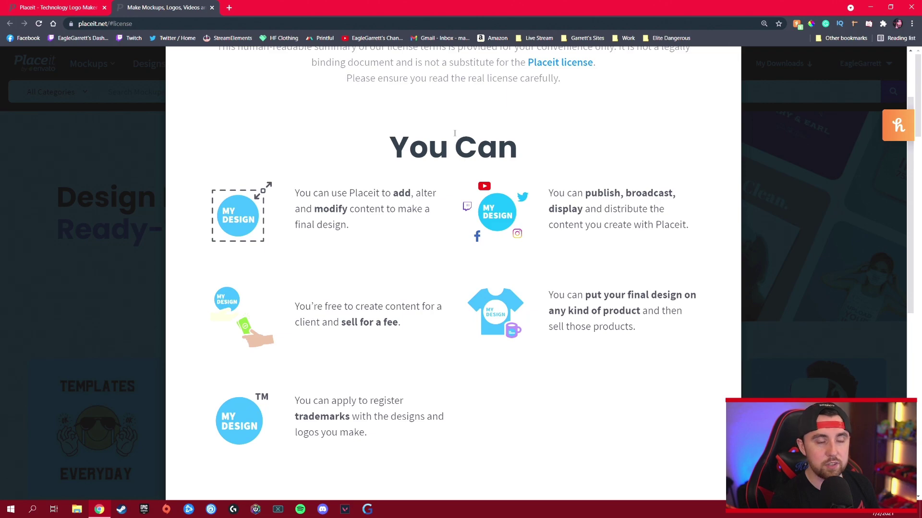
pyautogui.scroll(-1, 432, 128)
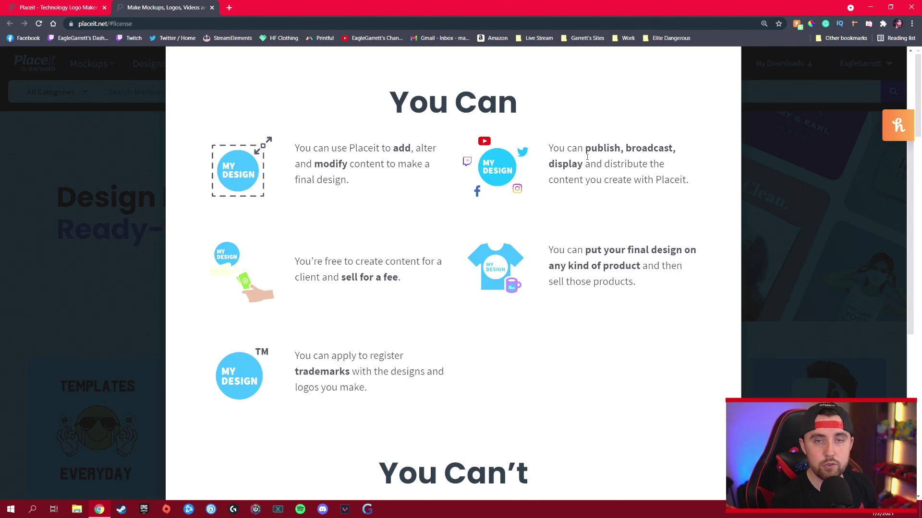
pyautogui.scroll(-1, 411, 195)
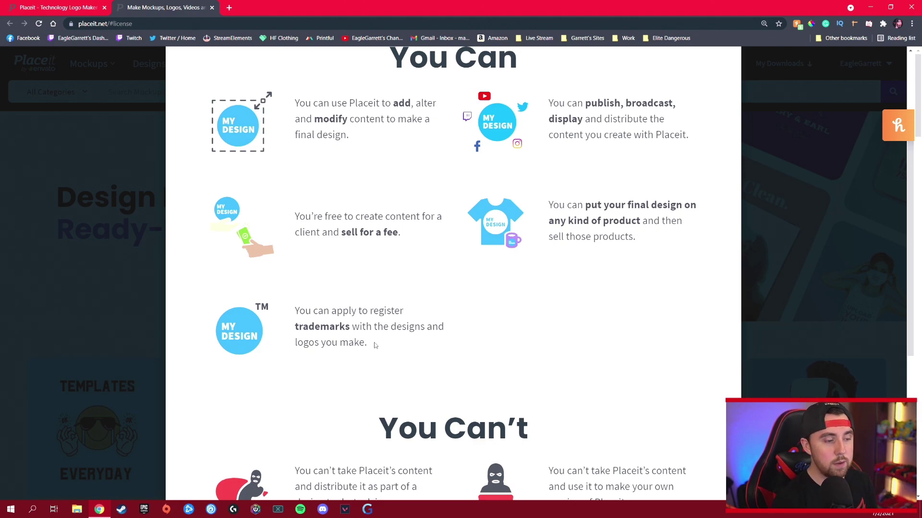
pyautogui.scroll(-4, 444, 292)
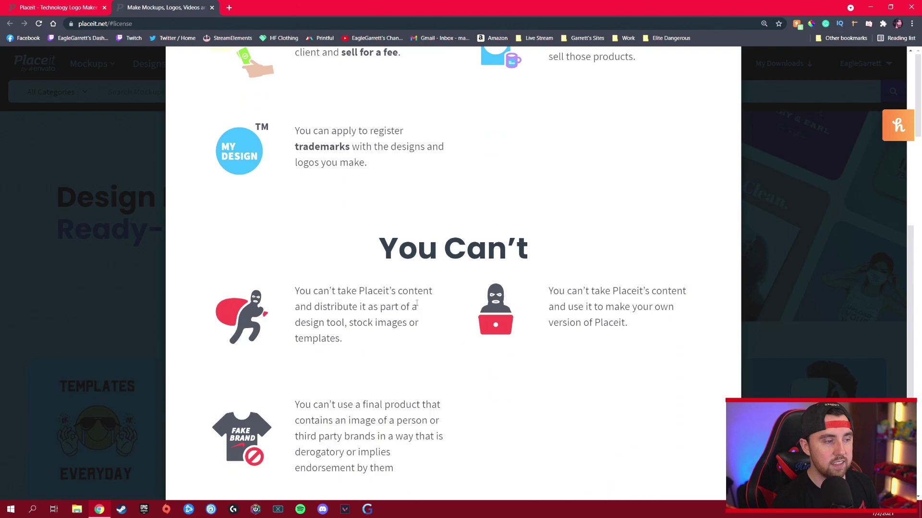
pyautogui.scroll(-2, 417, 303)
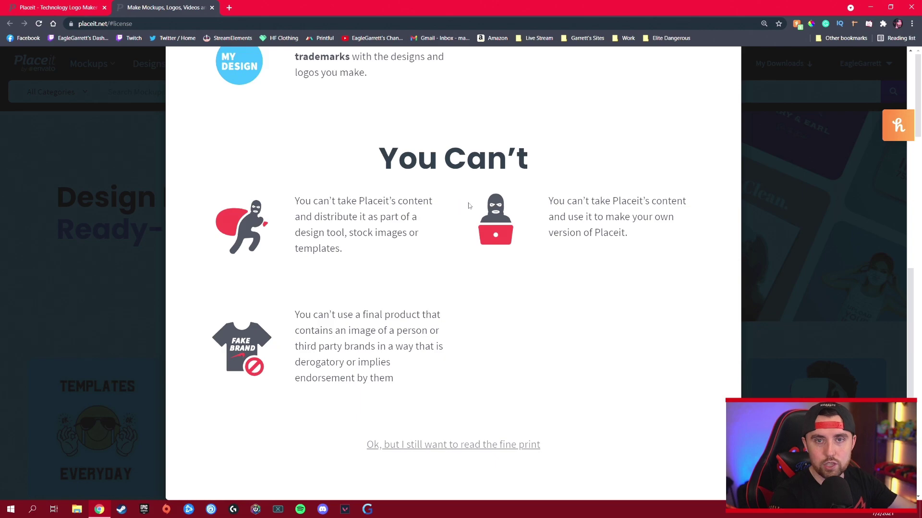
pyautogui.scroll(7, 473, 208)
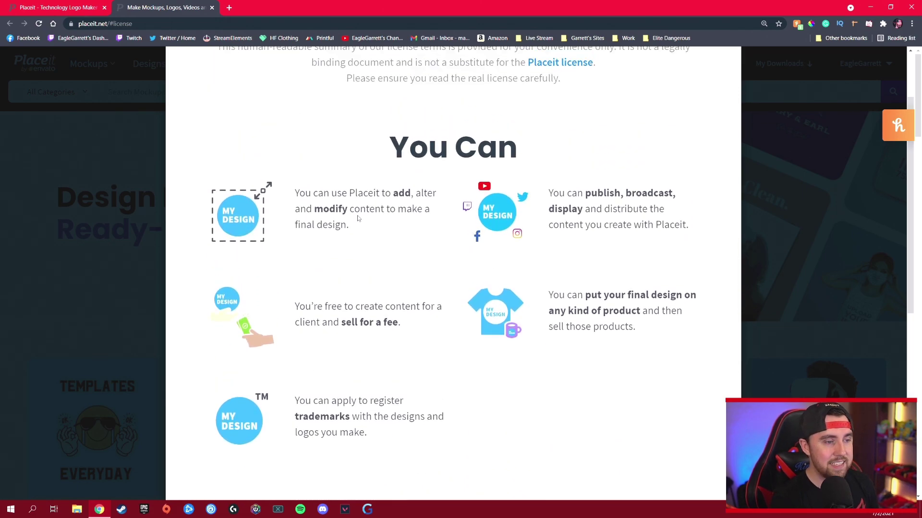
pyautogui.scroll(-1, 369, 218)
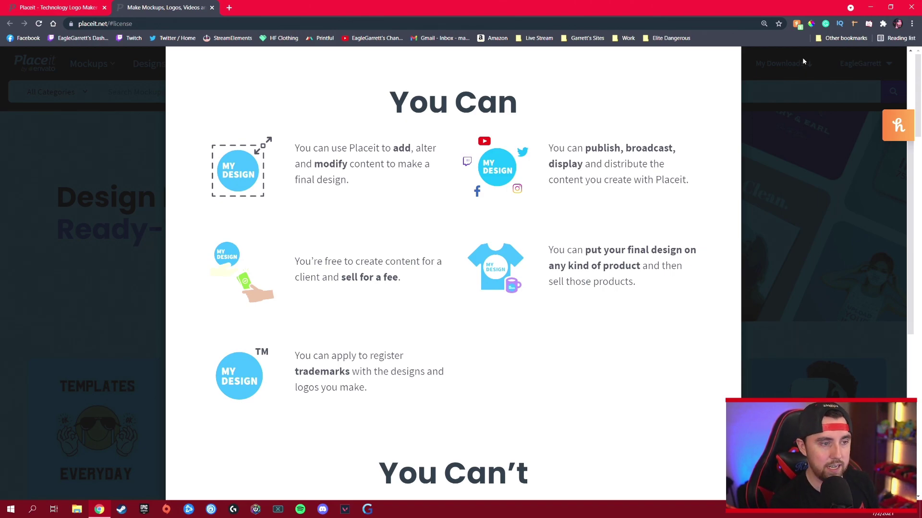
# Step: Close the licence summary to show the $39.95 single-logo and unlimited subscription purchase options
pyautogui.scroll(3, 646, 139)
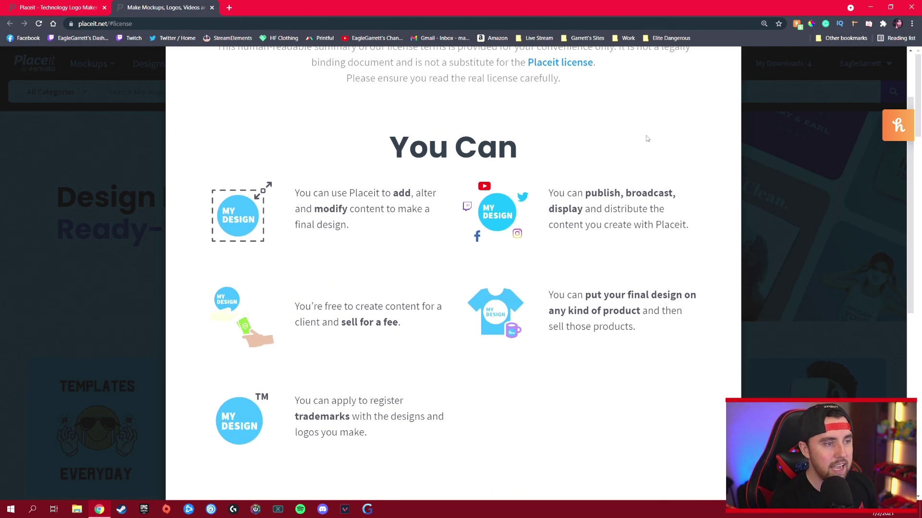
pyautogui.click(749, 73)
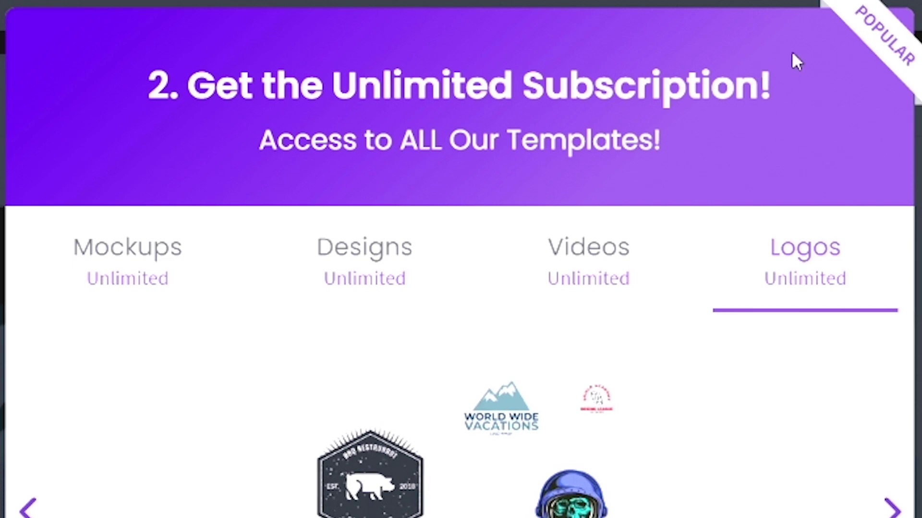
# Step: Highlight the Unlimited Subscription heading on the $89.69/year offer, then clear the selection
pyautogui.moveTo(783, 91); pyautogui.dragTo(185, 62)
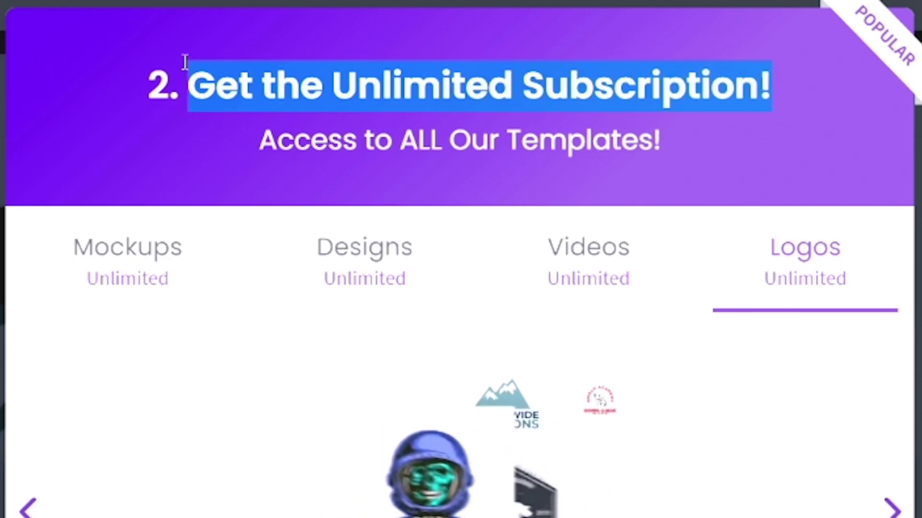
pyautogui.click(692, 54)
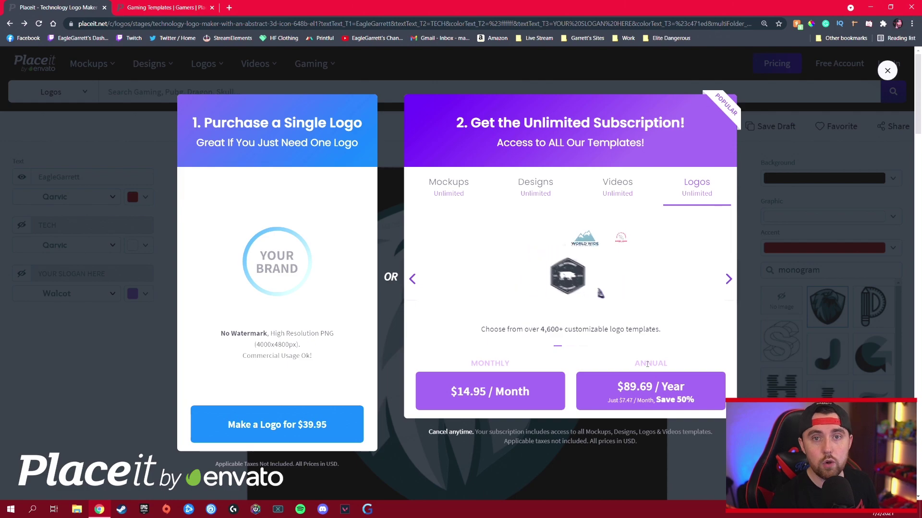
pyautogui.click(185, 8)
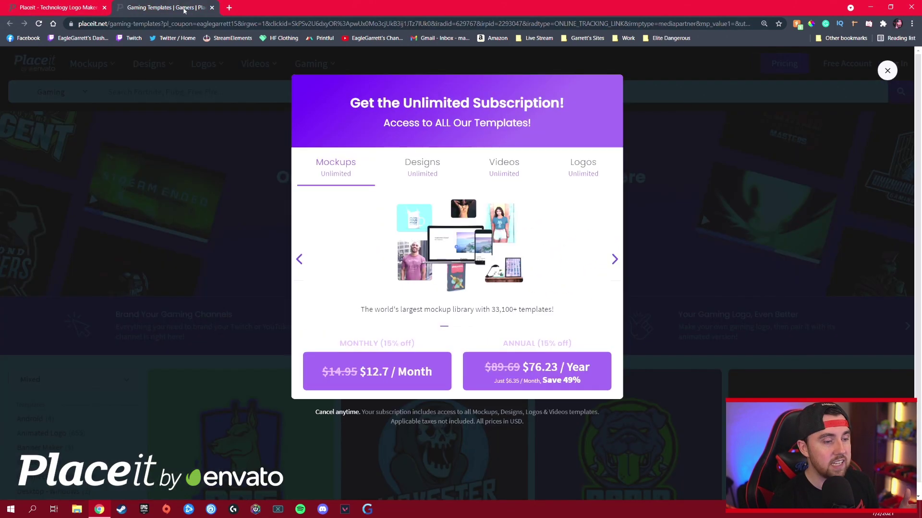
pyautogui.scroll(-1, 338, 365)
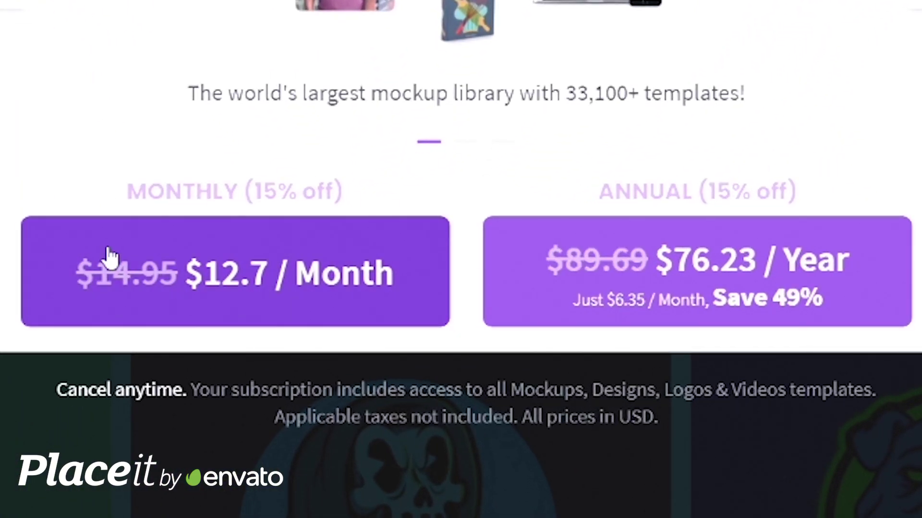
pyautogui.scroll(1, 183, 253)
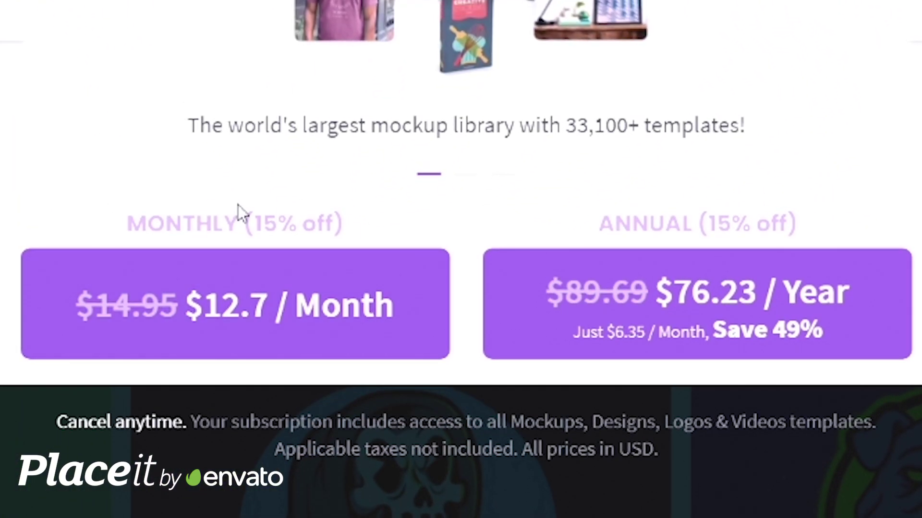